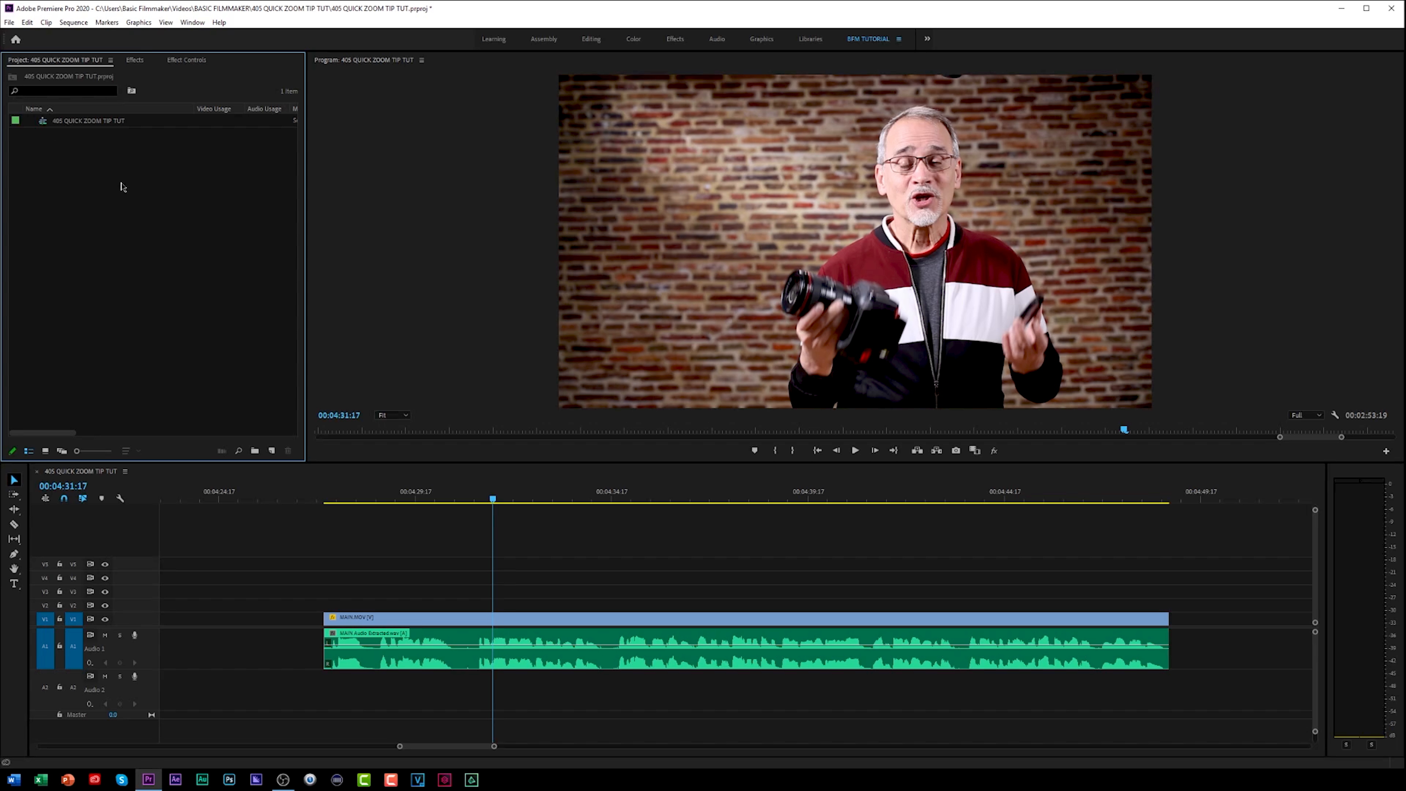
pyautogui.click(133, 61)
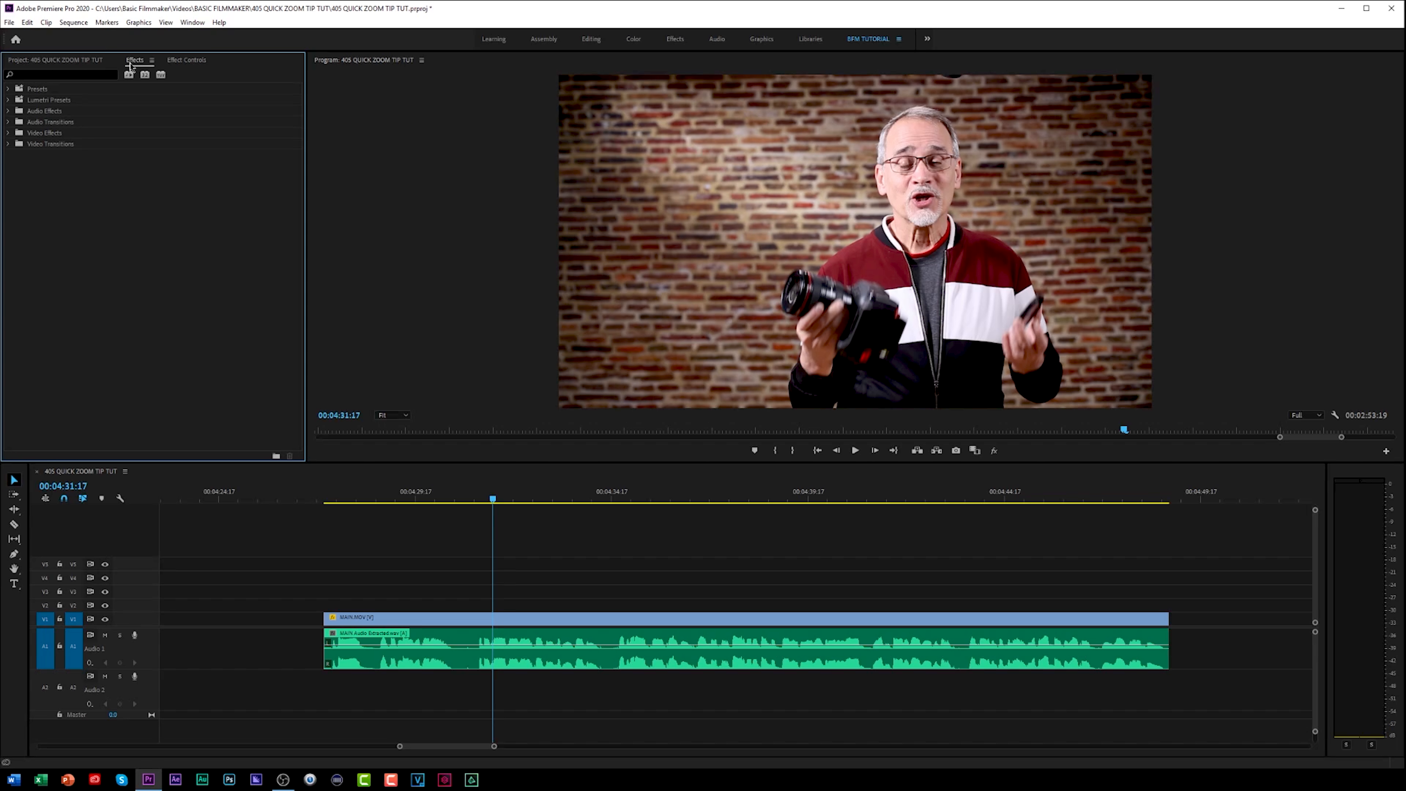
pyautogui.click(190, 60)
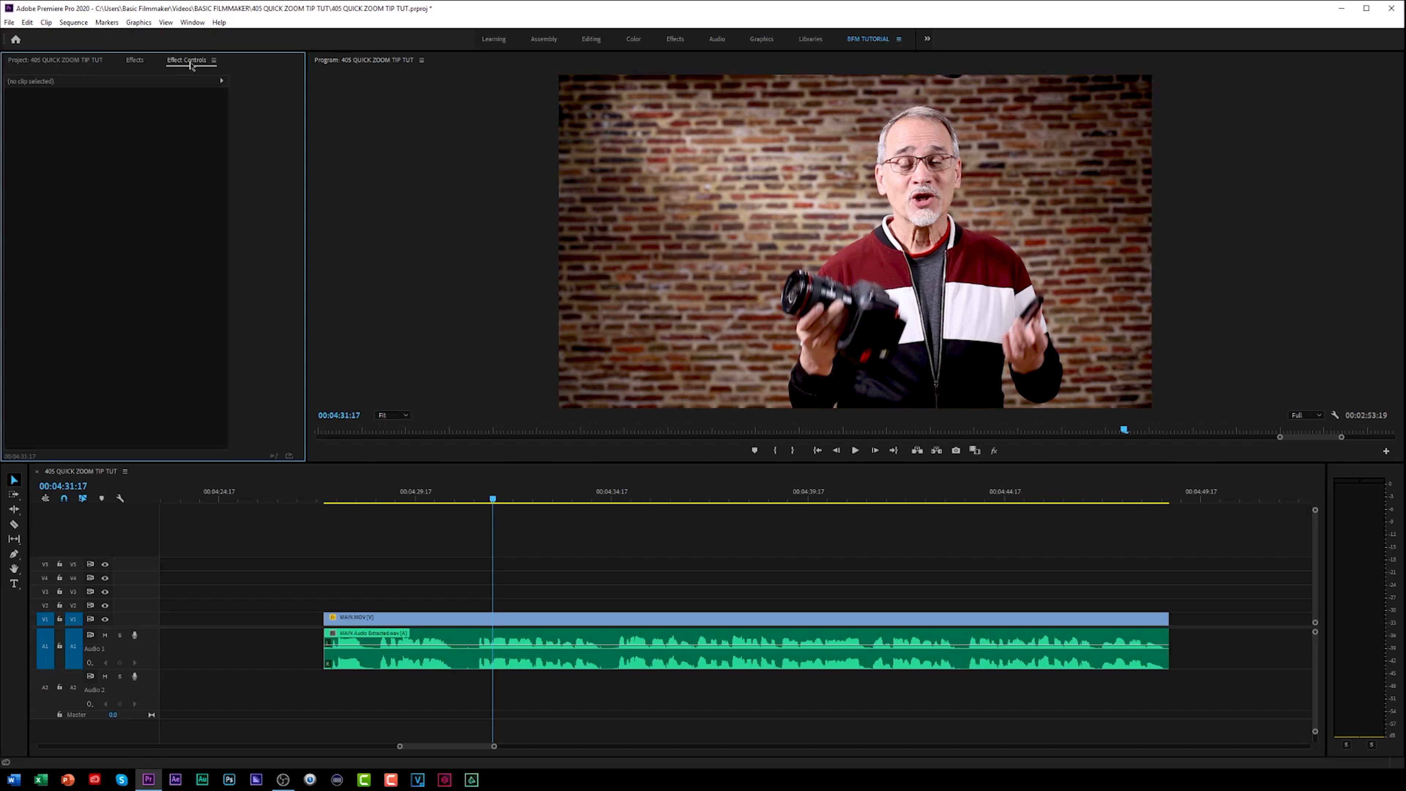
pyautogui.click(130, 61)
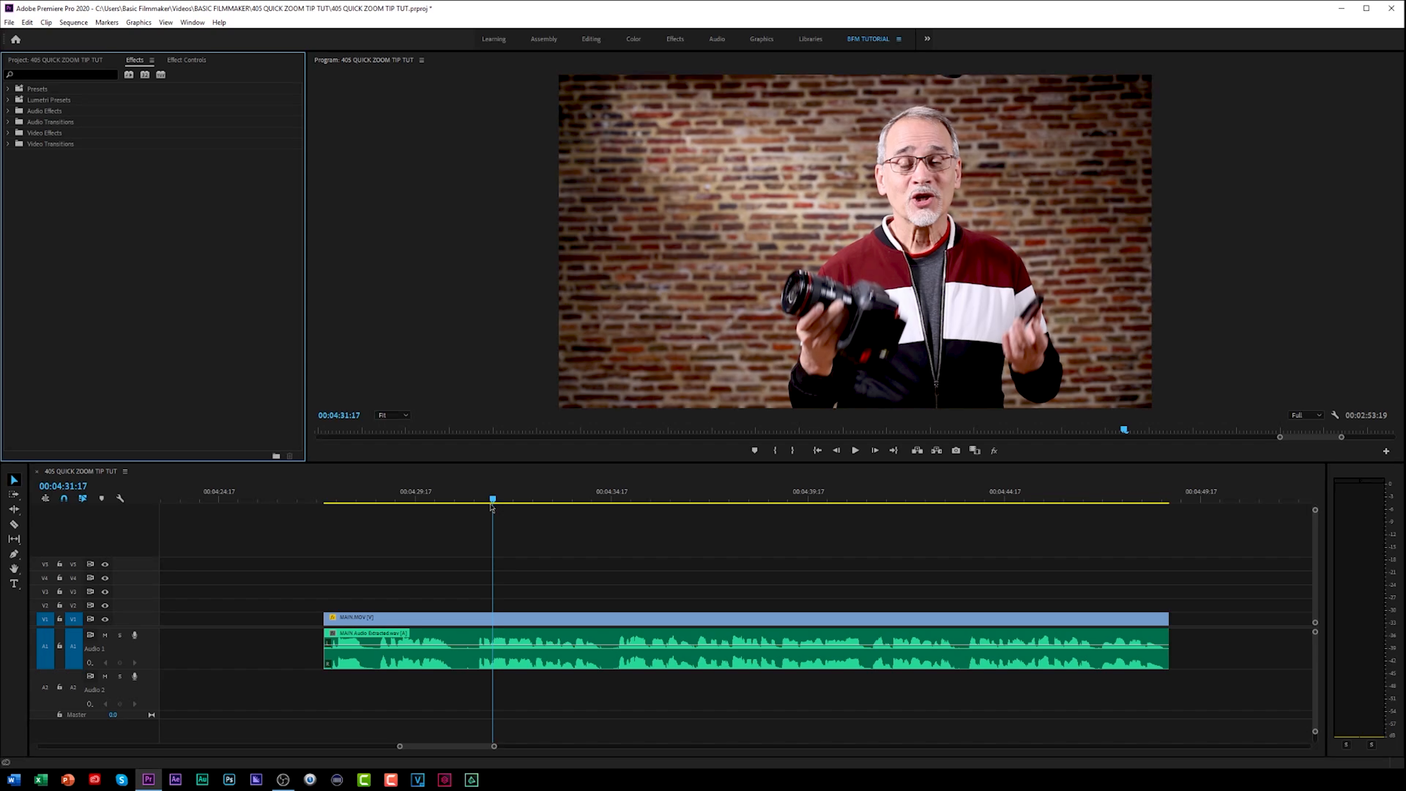
# Play the clip in the timeline from near its beginning to review the footage.
pyautogui.moveTo(491, 506); pyautogui.dragTo(453, 507)
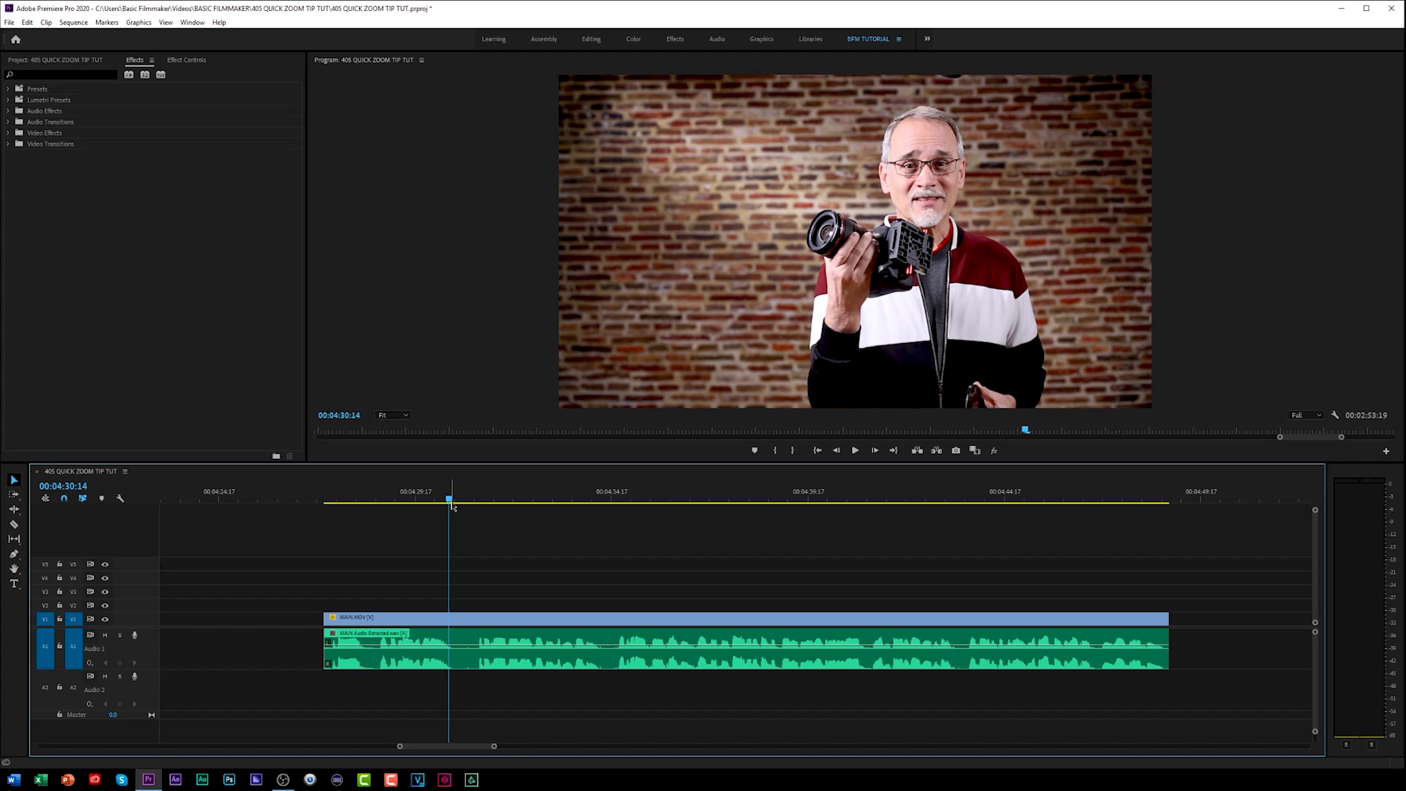
pyautogui.moveTo(453, 507); pyautogui.dragTo(387, 505)
pyautogui.press('space')
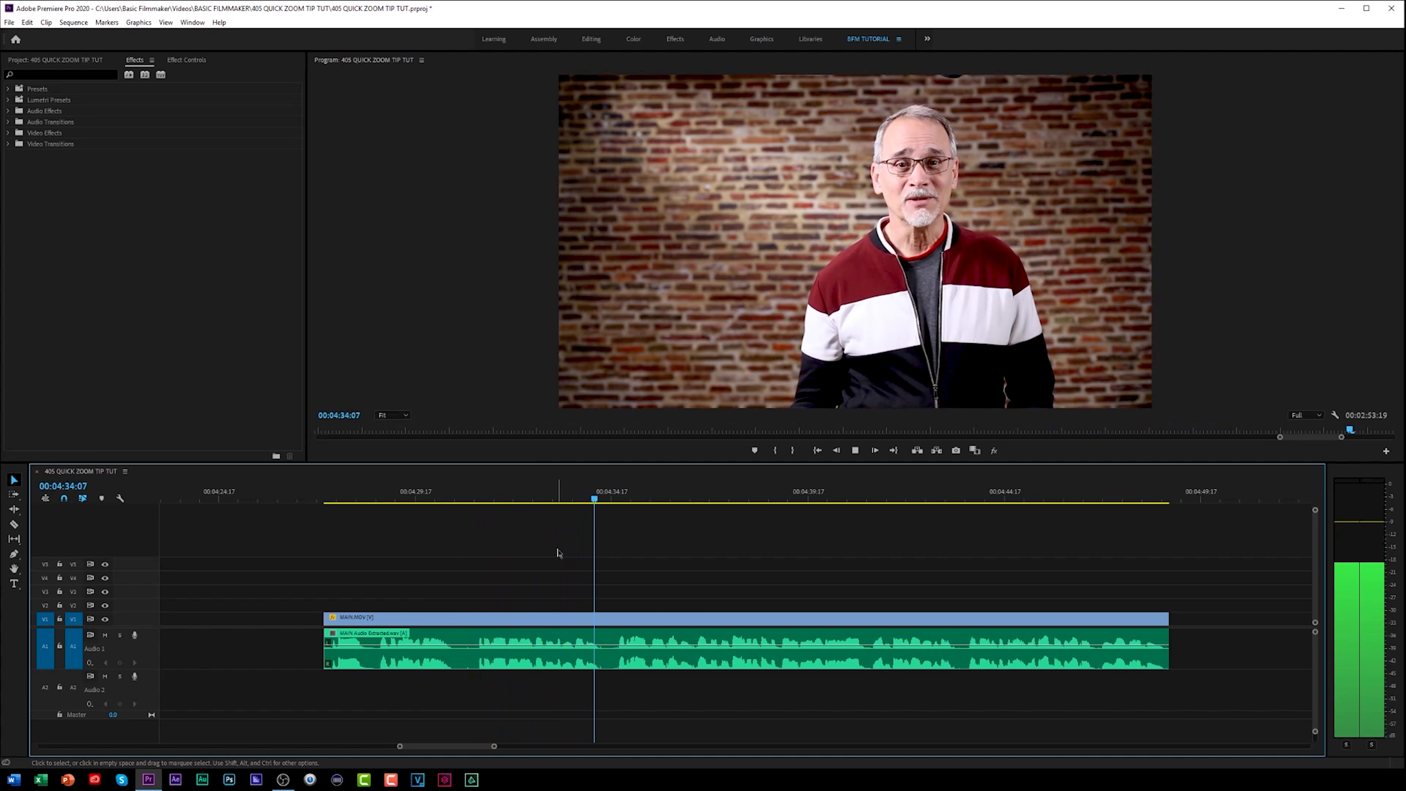
pyautogui.scroll(-1, 547, 550)
pyautogui.scroll(-2, 547, 551)
pyautogui.scroll(2, 546, 550)
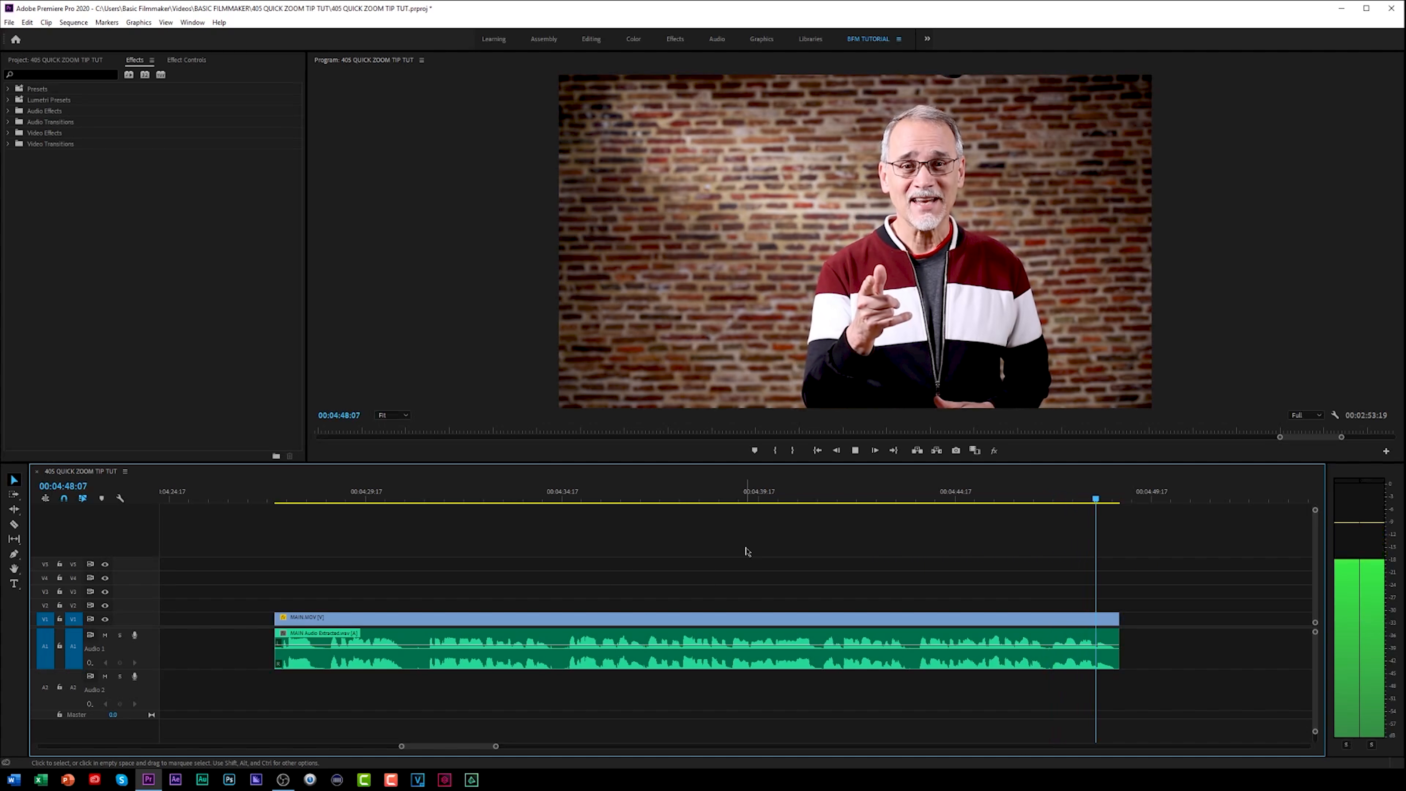
pyautogui.press('space')
# Split the video and audio at about 00:04:30:18 and ripple-trim the second part's start up to 00:04:31:06.
pyautogui.click(457, 497)
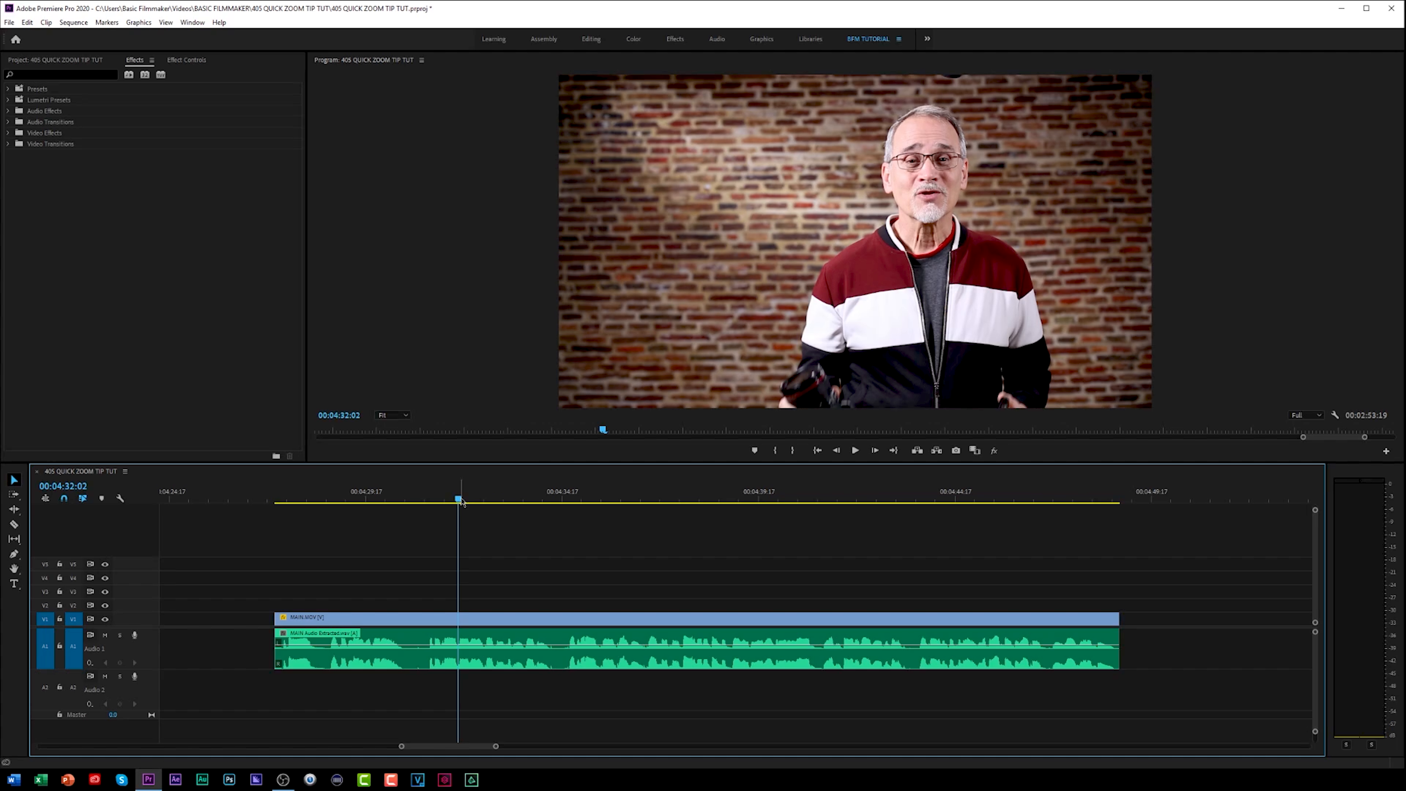
pyautogui.hotkey('ctrl', 'k')
pyautogui.moveTo(459, 501); pyautogui.dragTo(429, 501)
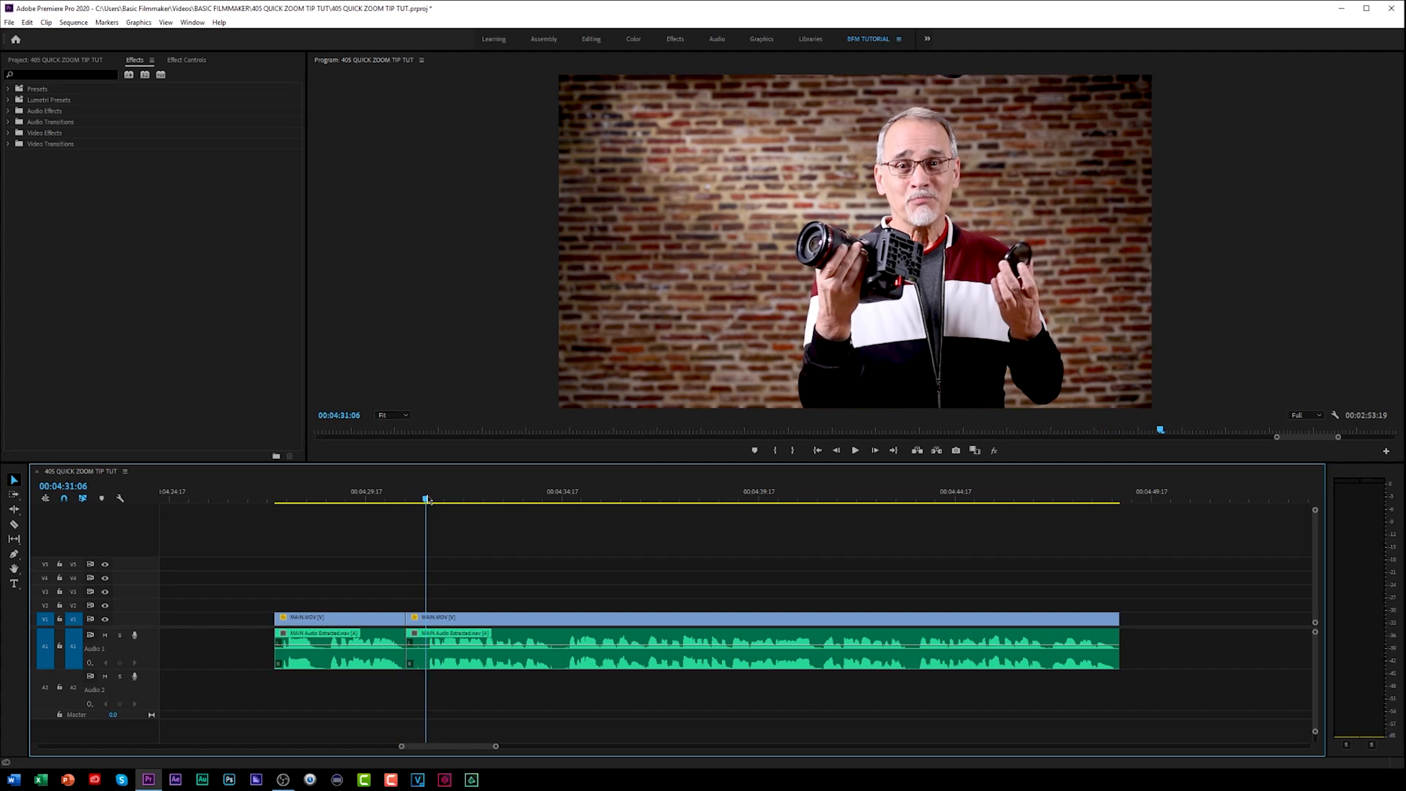
pyautogui.press('q')
# Play on to 00:04:34:00, split the video and audio there, and ripple-trim the short pause that follows.
pyautogui.press('space')
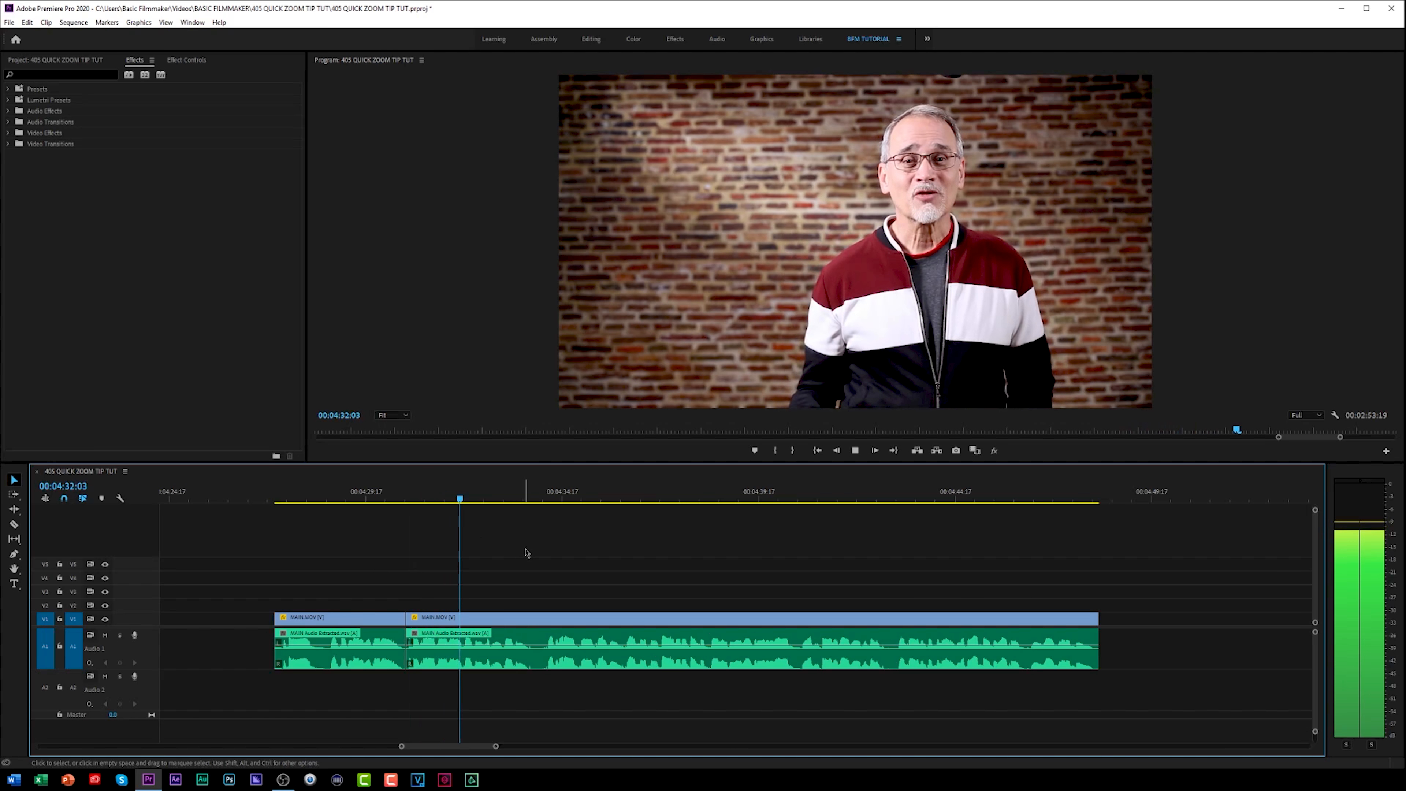
pyautogui.press('space')
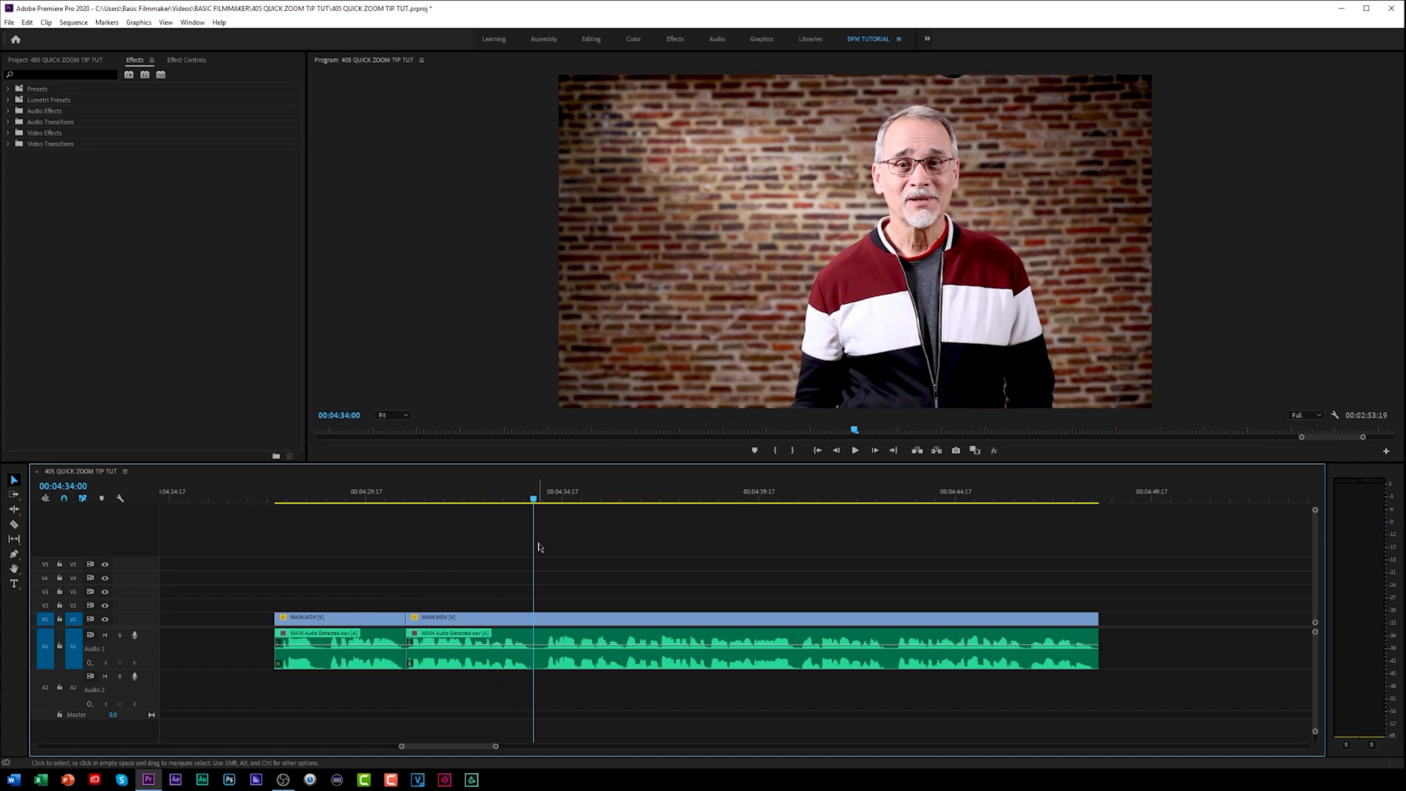
pyautogui.hotkey('ctrl', 'k')
pyautogui.click(543, 500)
pyautogui.press('q')
# Play back the trimmed sequence after the second cut and return to the first clip to review it.
pyautogui.press('space')
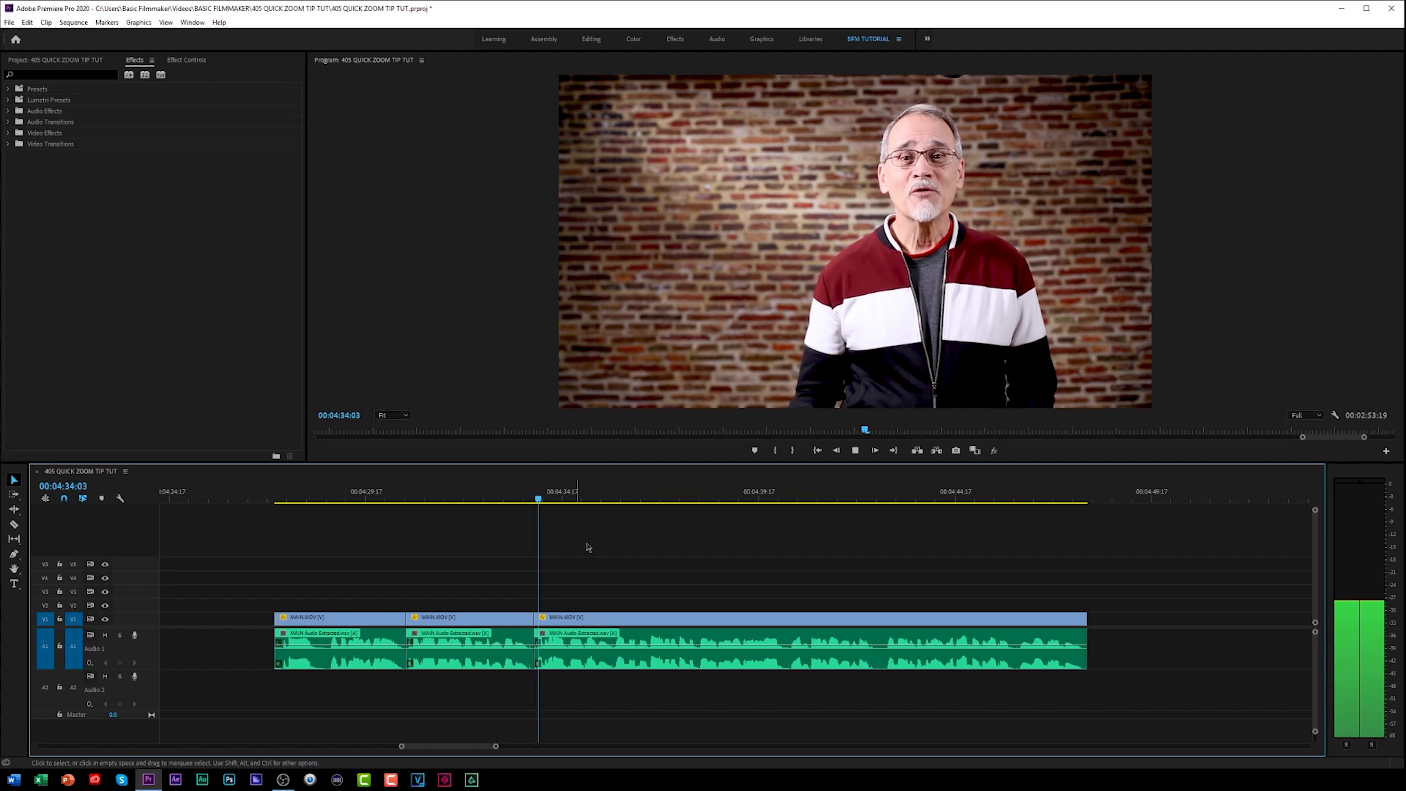
pyautogui.scroll(-1, 612, 565)
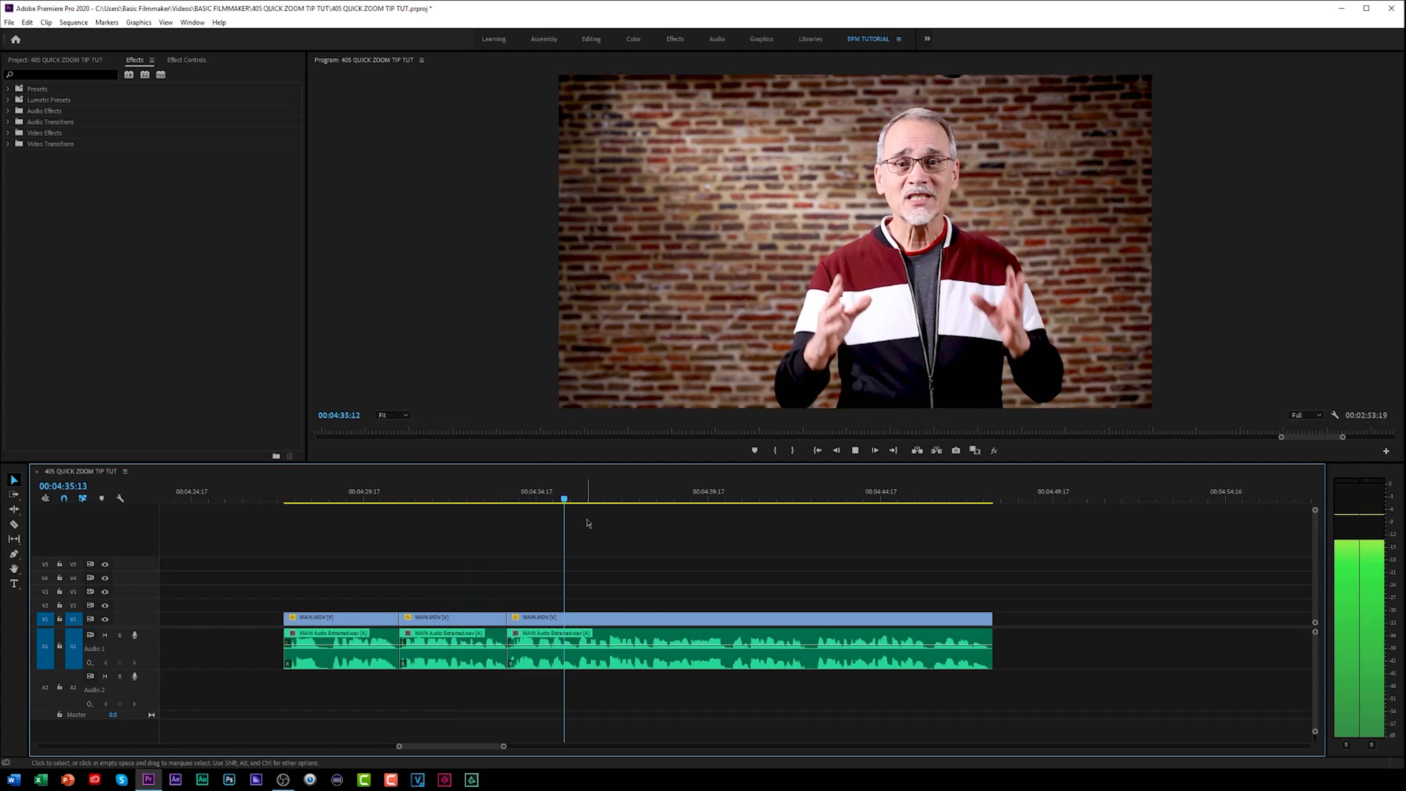
pyautogui.press('space')
pyautogui.moveTo(548, 496); pyautogui.dragTo(370, 523)
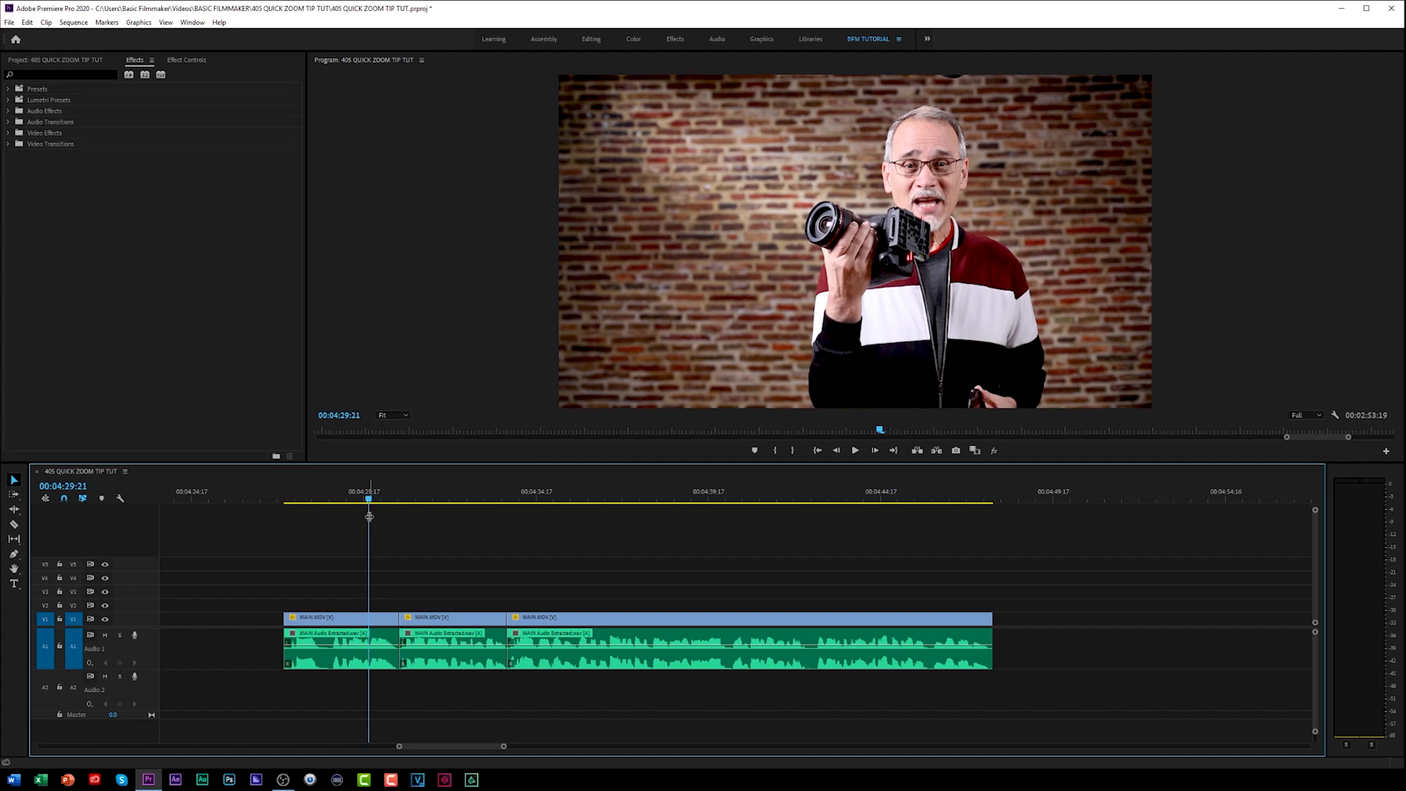
pyautogui.press('space')
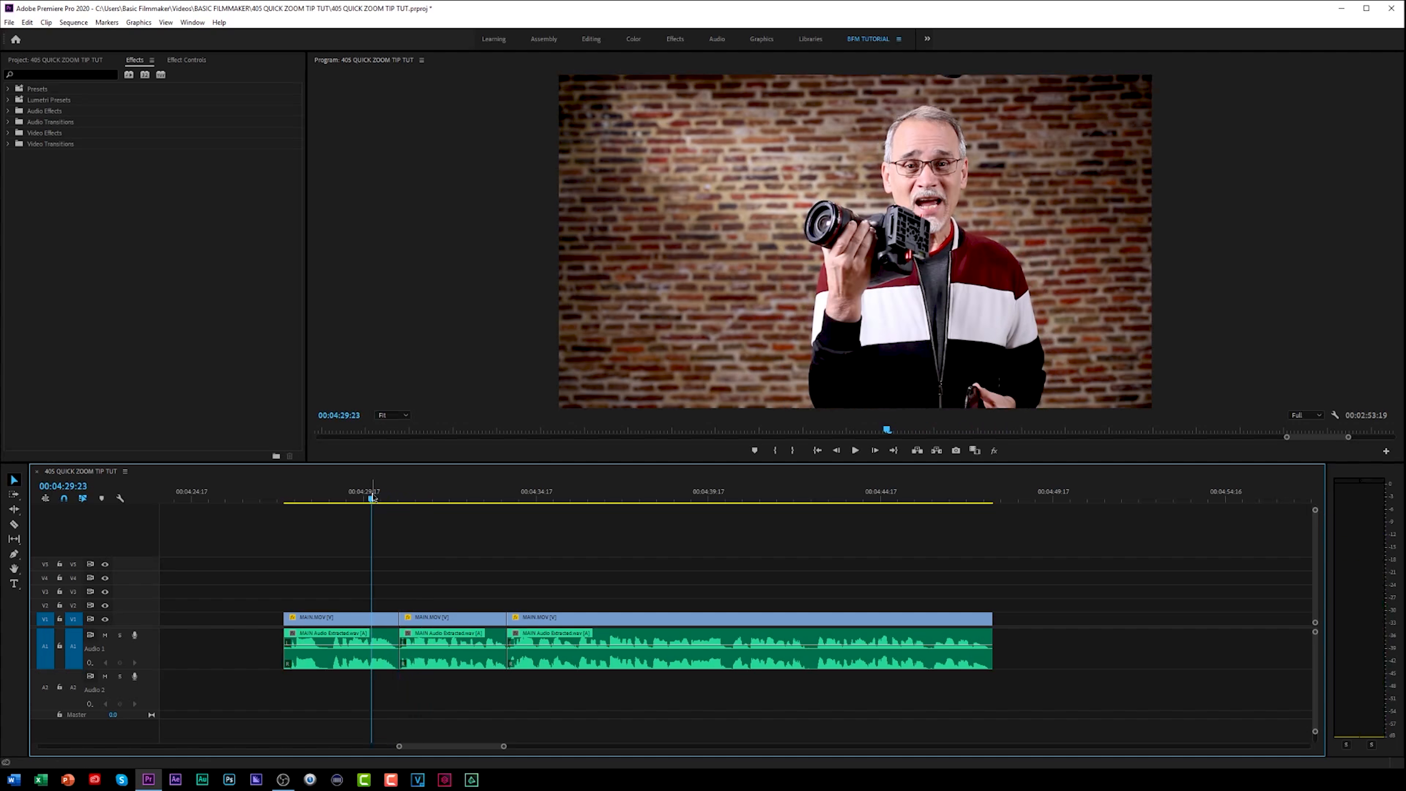
# Show the middle clip's effect settings and collapse its Opacity, Volume and Time Remapping groups.
pyautogui.click(443, 618)
pyautogui.click(191, 62)
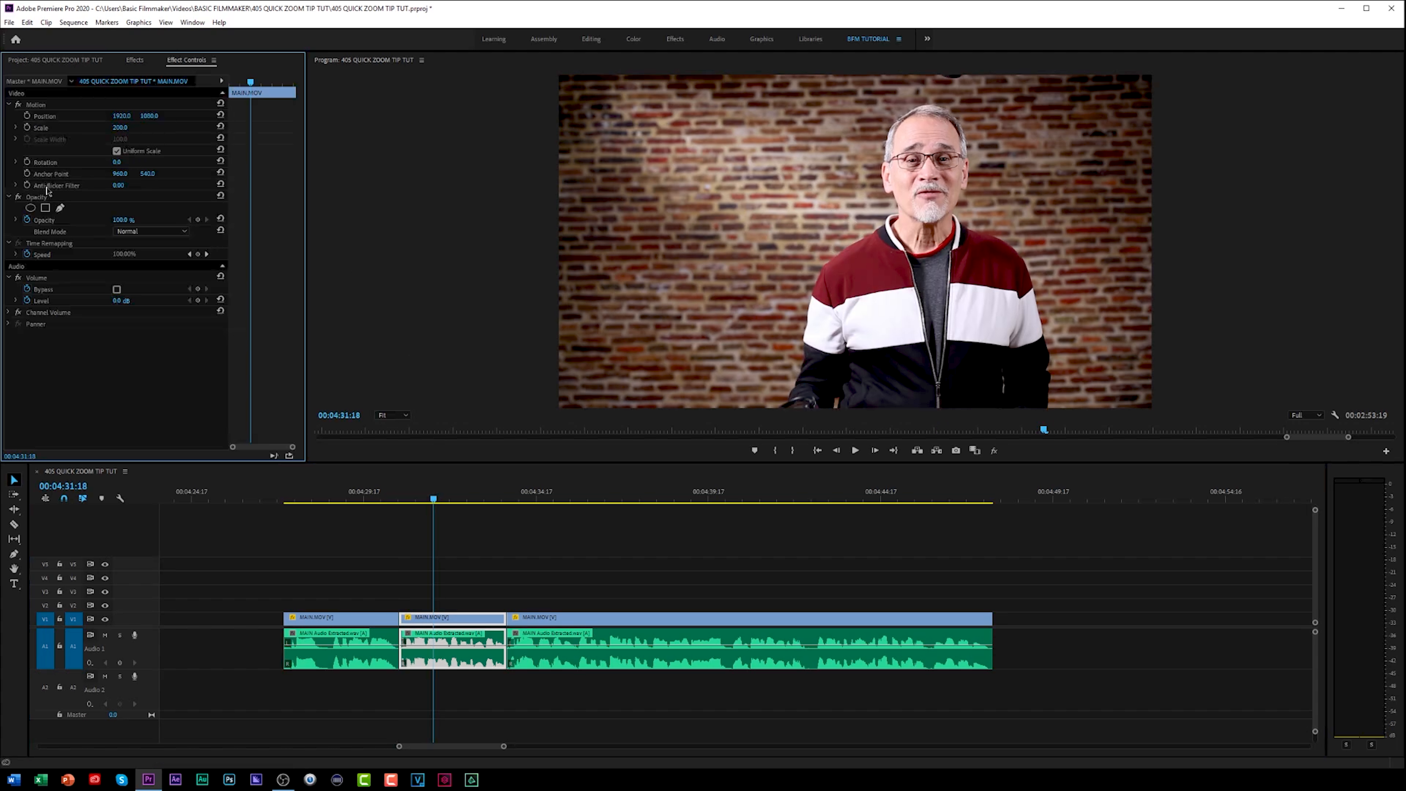
pyautogui.click(10, 199)
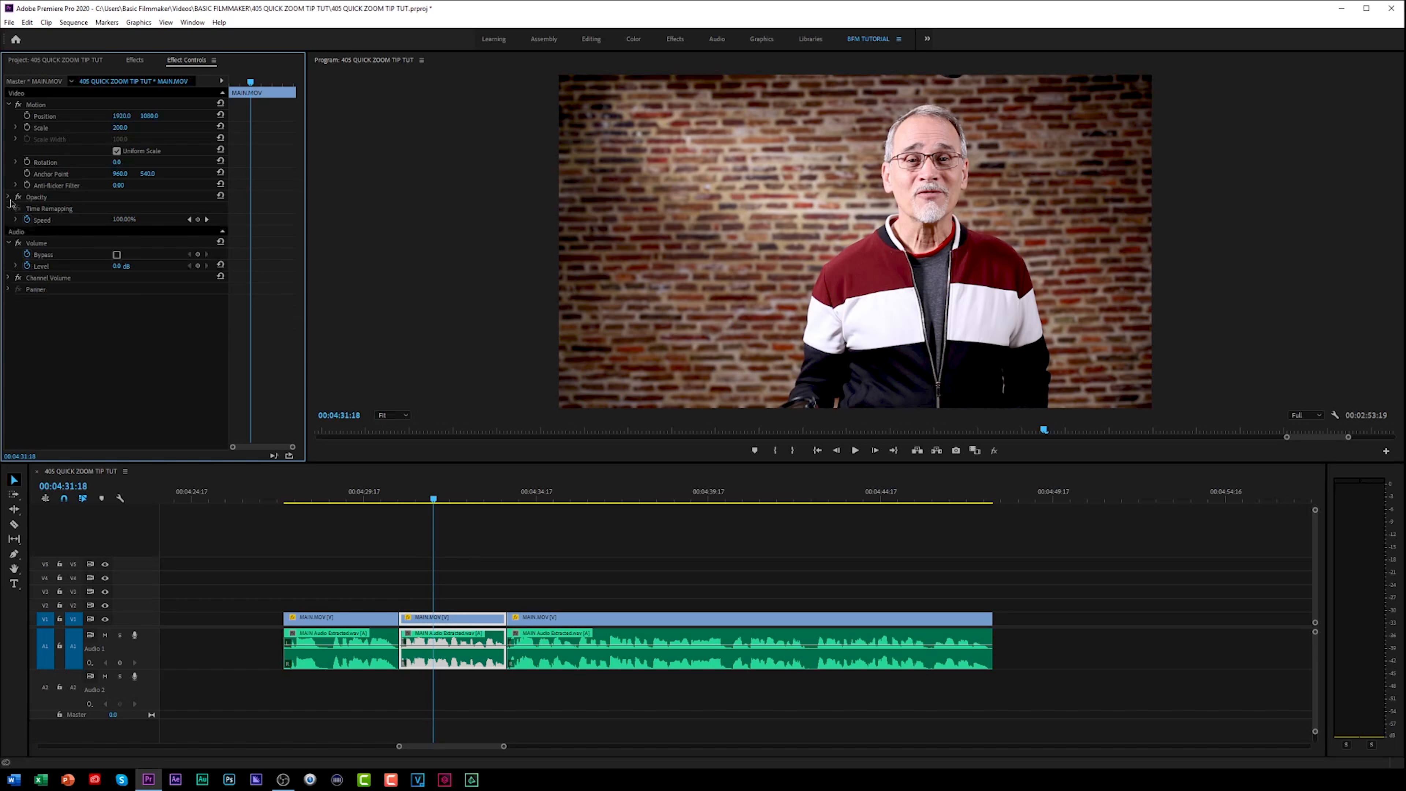
pyautogui.click(9, 243)
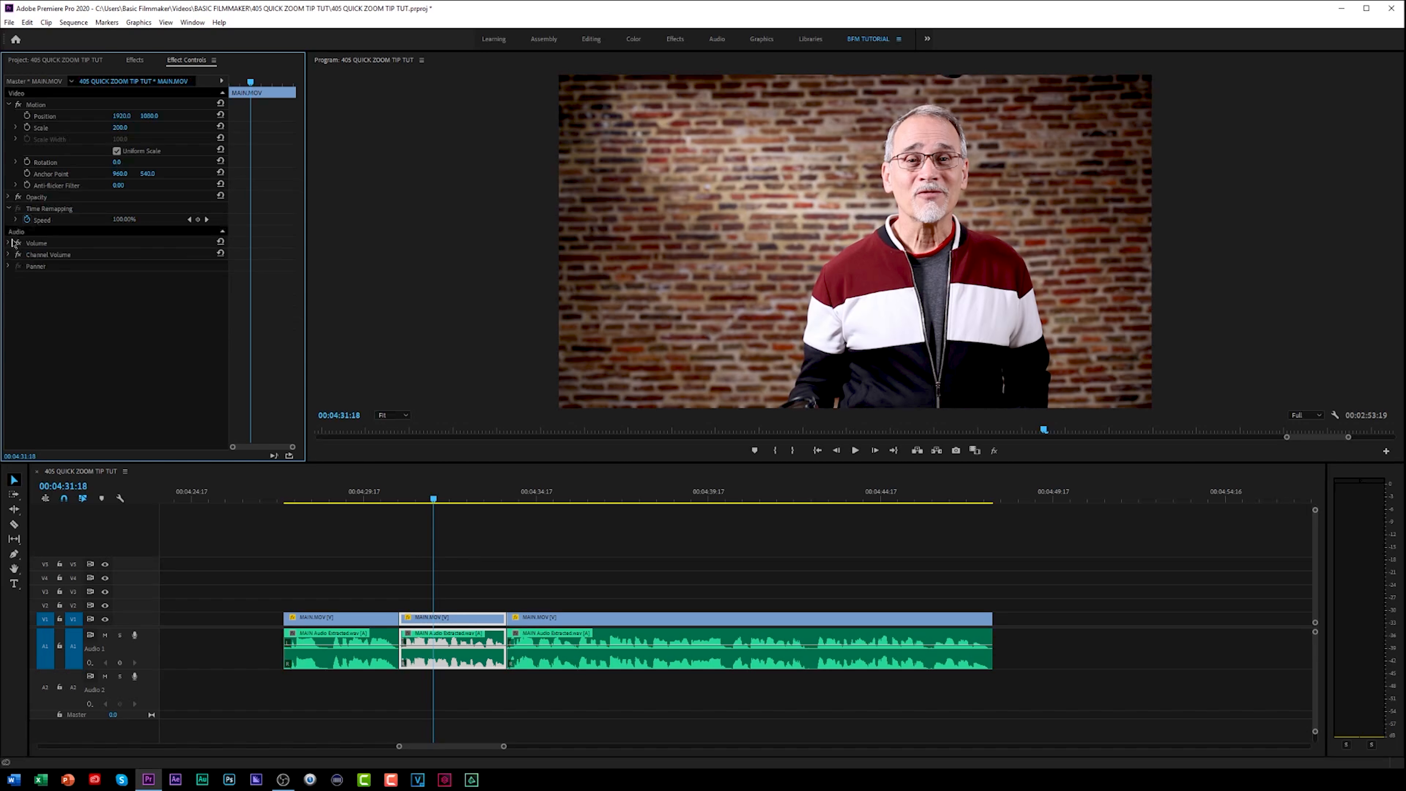
pyautogui.click(9, 209)
# Set the middle clip's Scale to 210.
pyautogui.click(61, 128)
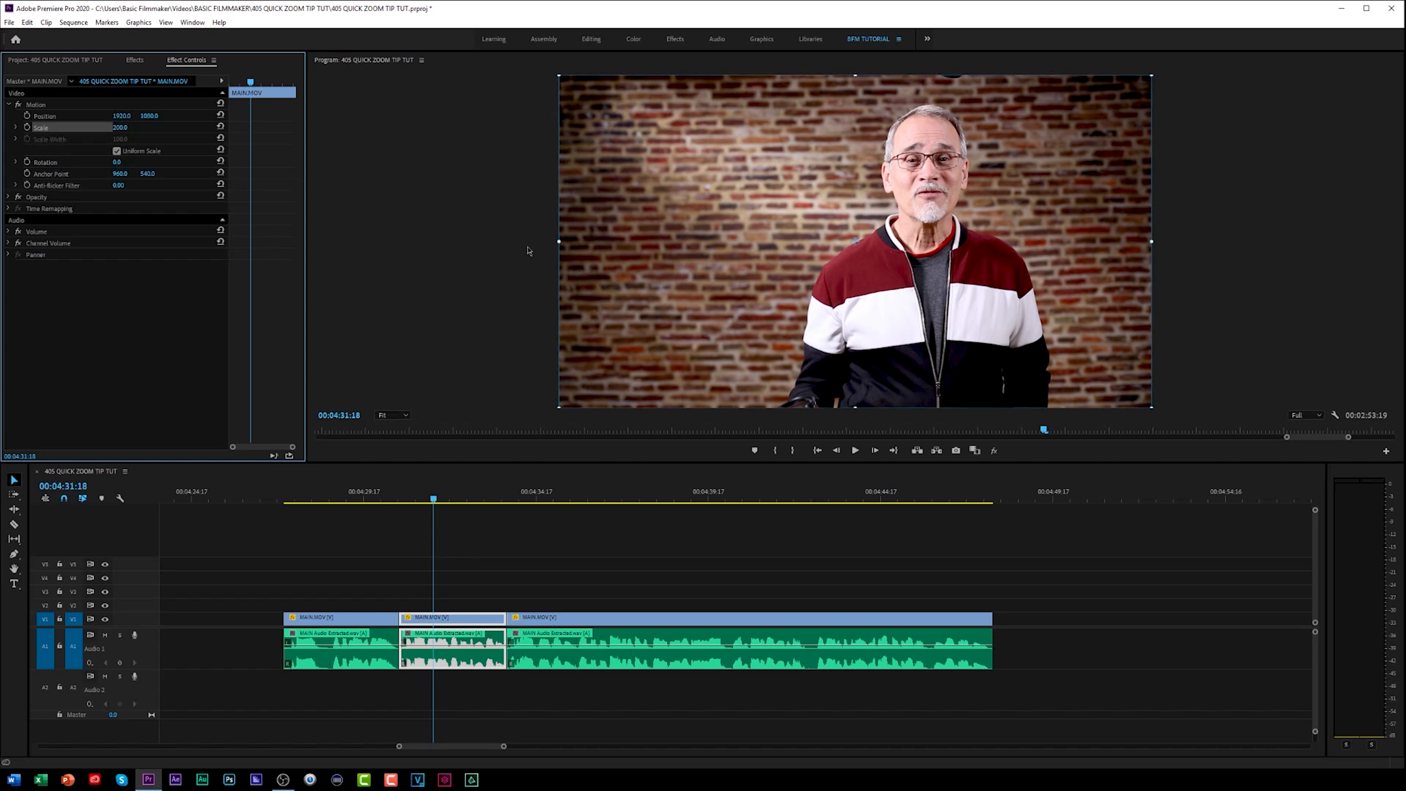
pyautogui.click(118, 124)
pyautogui.write('210')
pyautogui.press('Return')
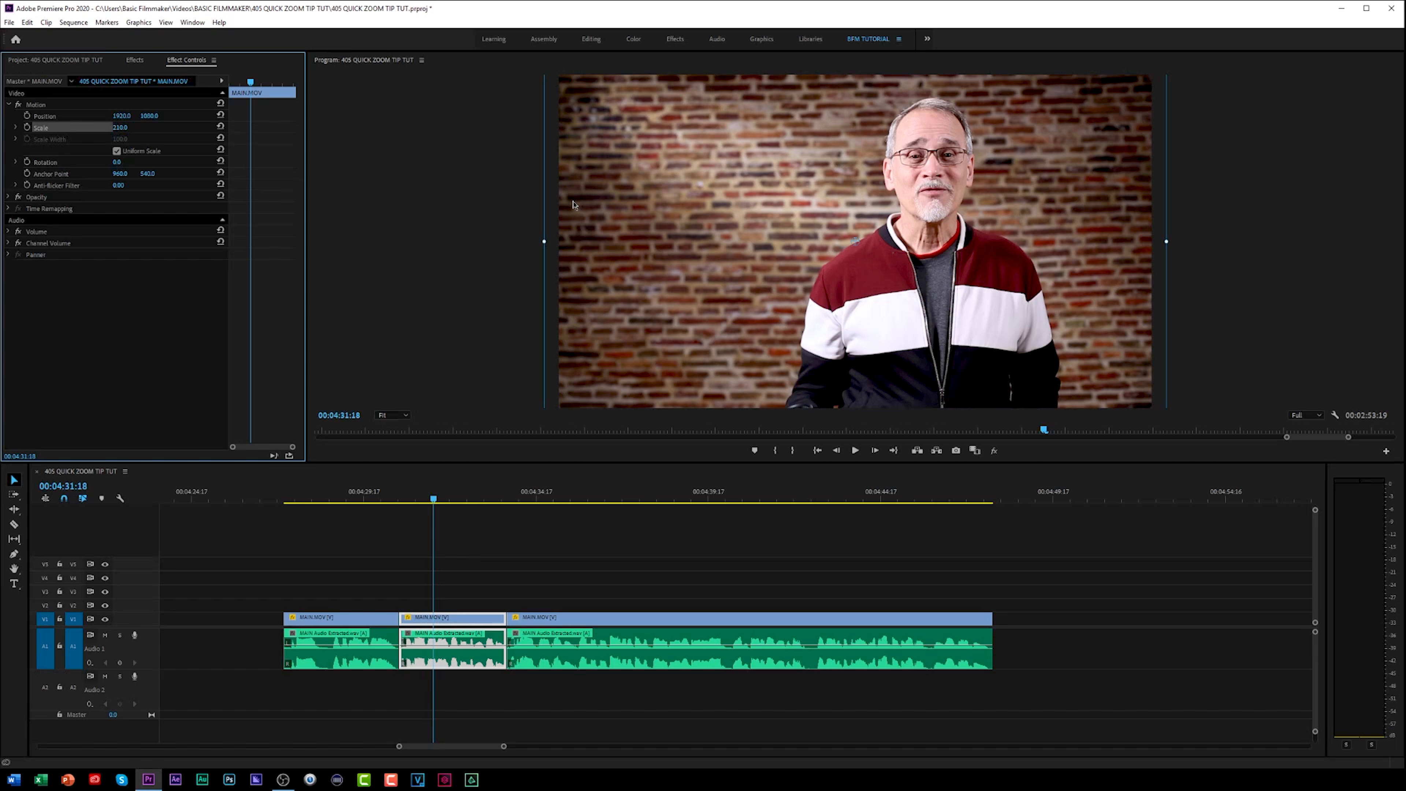
# Play the sequence from 00:04:29:06 across both cuts to preview the zoom on the middle clip.
pyautogui.click(349, 497)
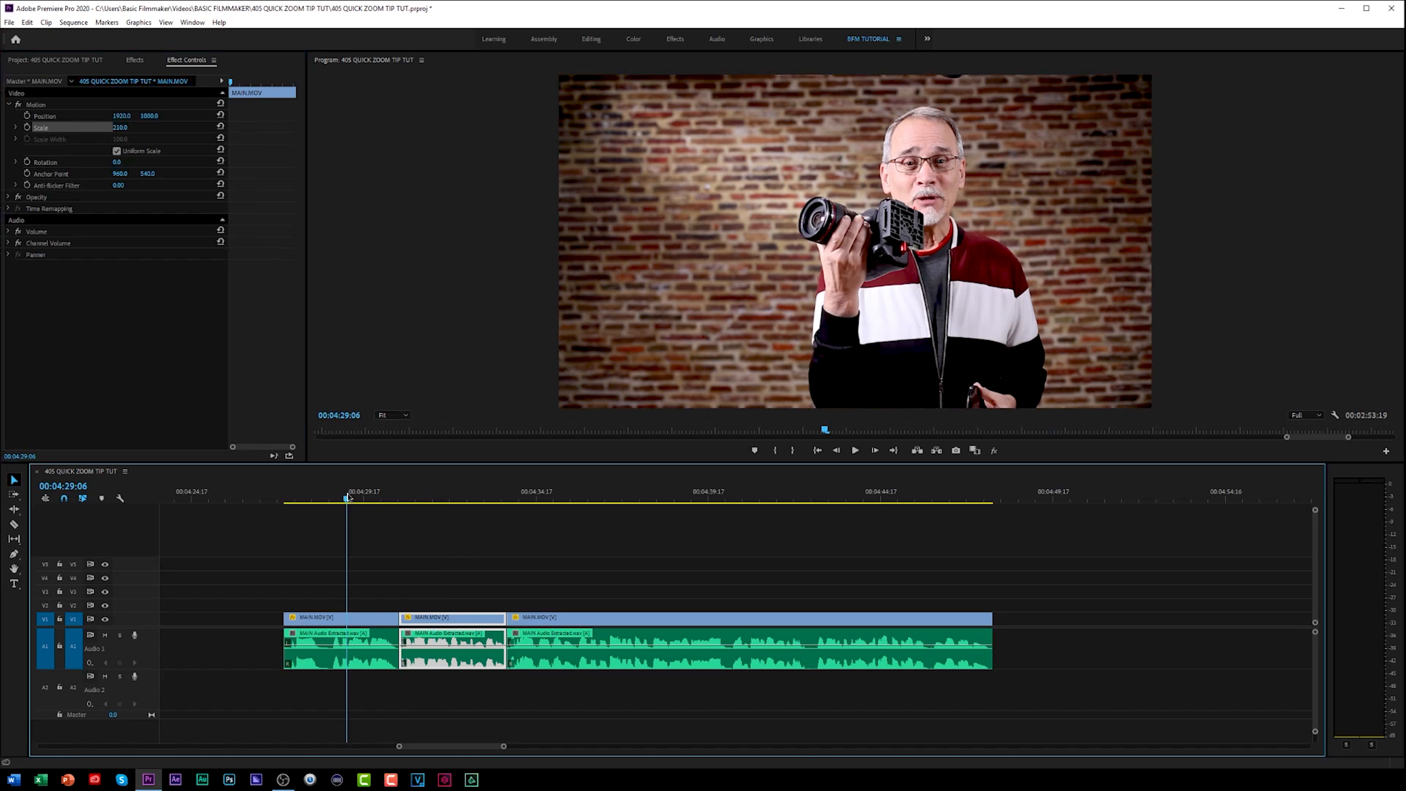
pyautogui.press('space')
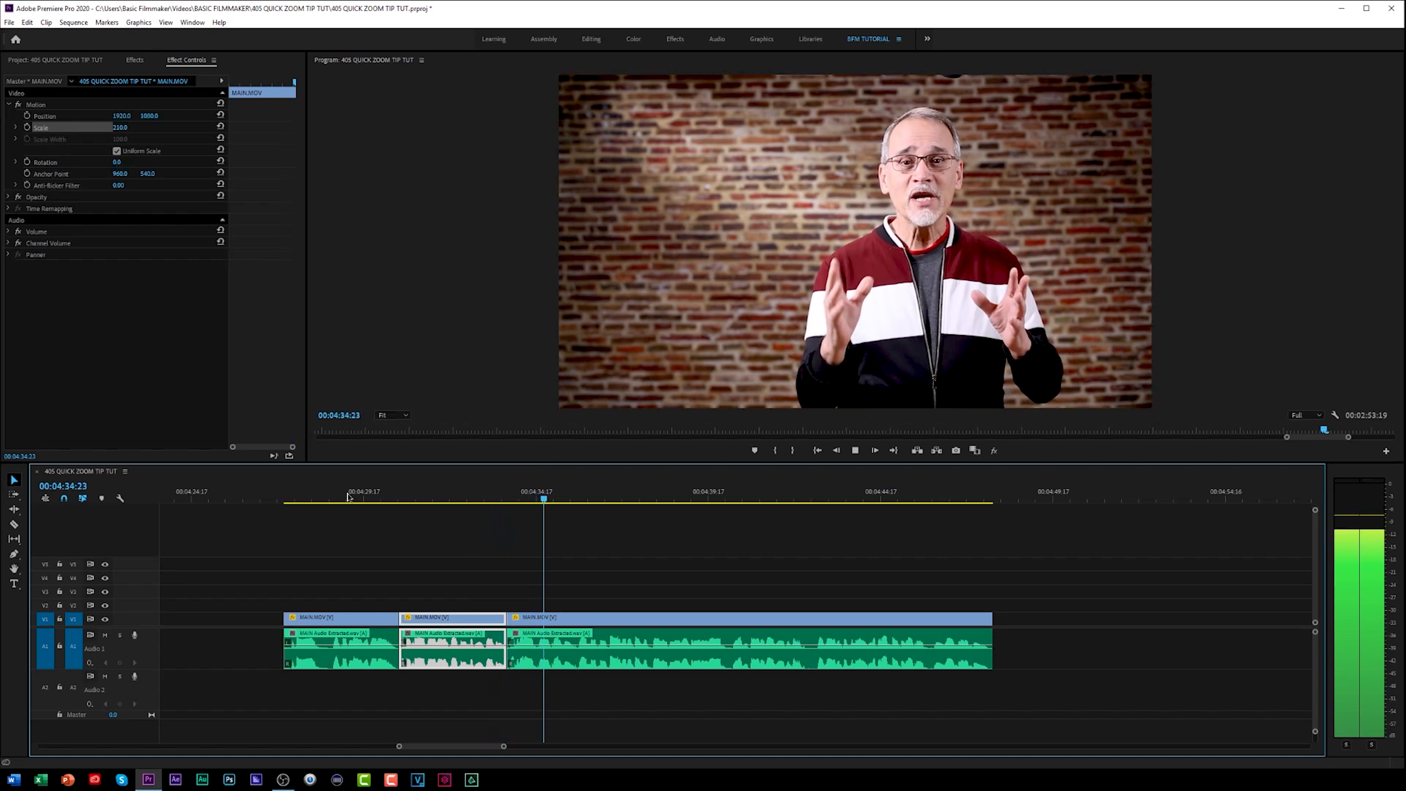
pyautogui.press('space')
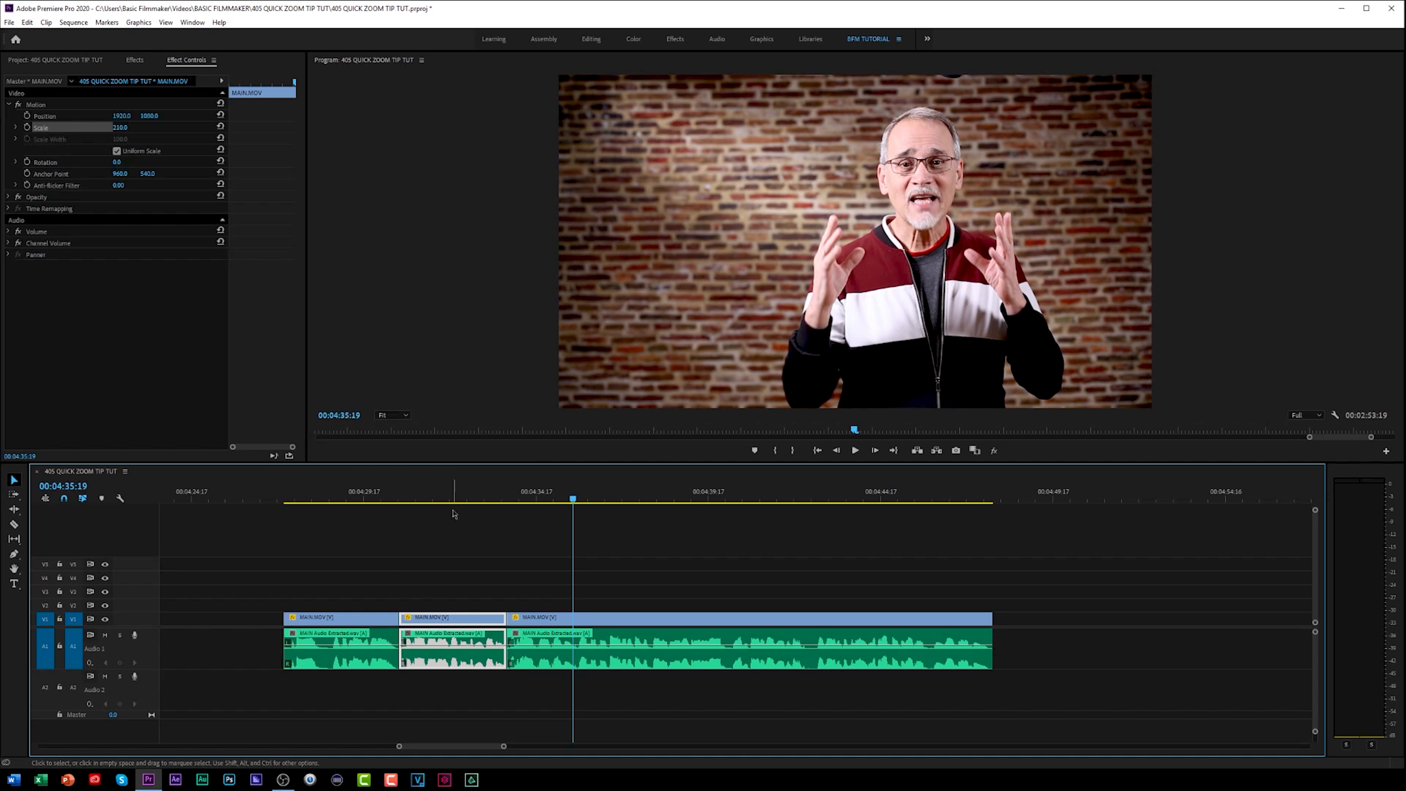
# Set the middle clip's Scale to 250.
pyautogui.click(441, 497)
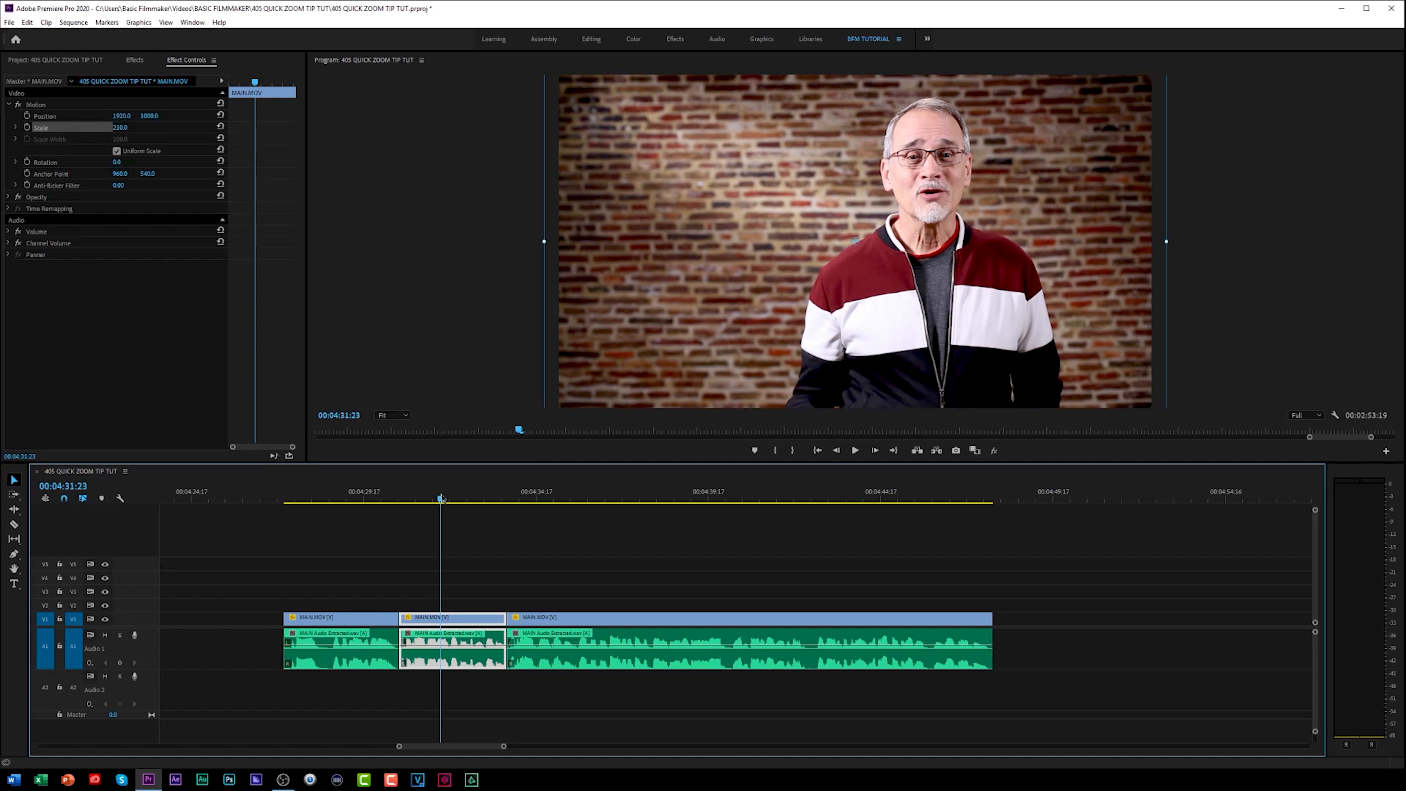
pyautogui.click(121, 127)
pyautogui.write('250')
pyautogui.press('Return')
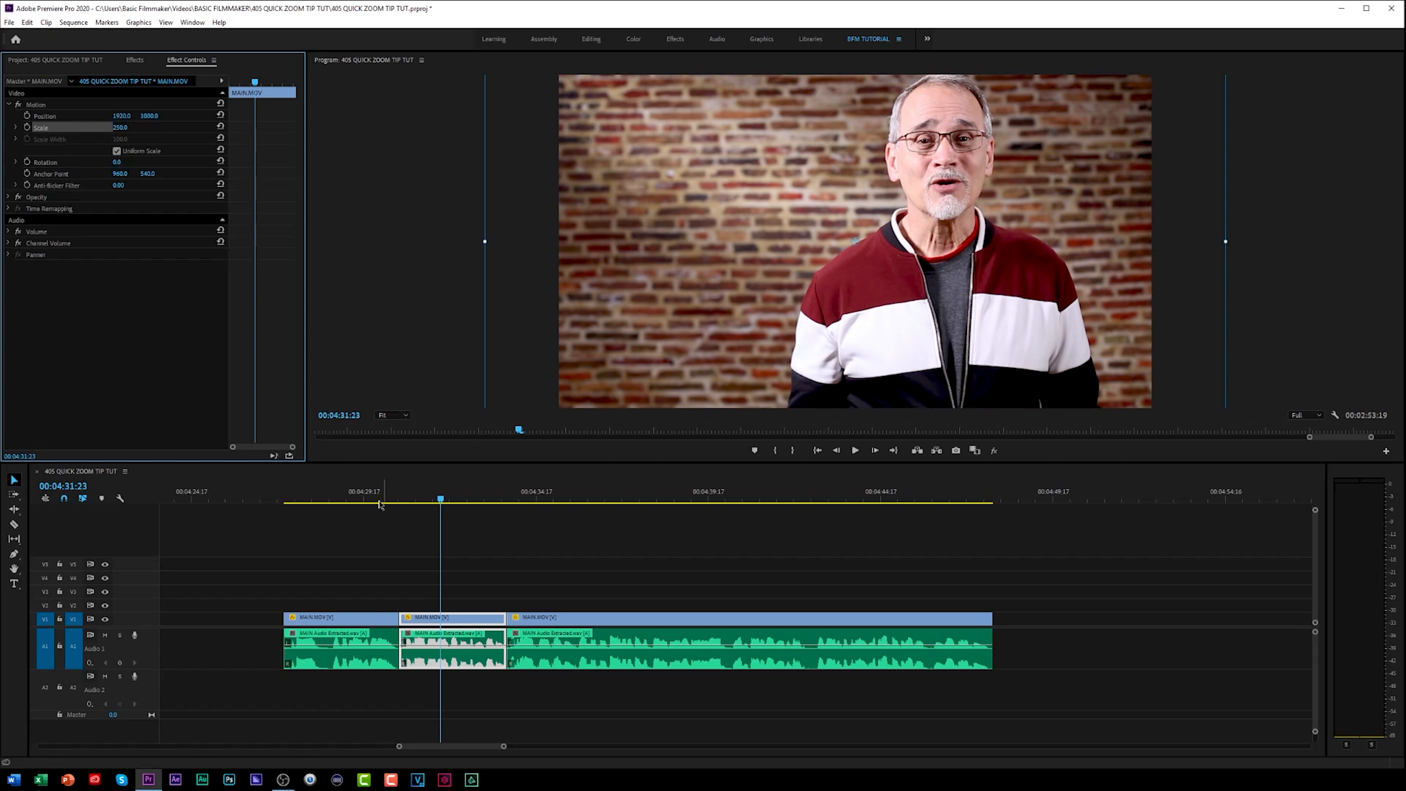
# Play the sequence from 00:04:28:07 to check the stronger zoom, then return to a frame in the middle clip.
pyautogui.click(314, 498)
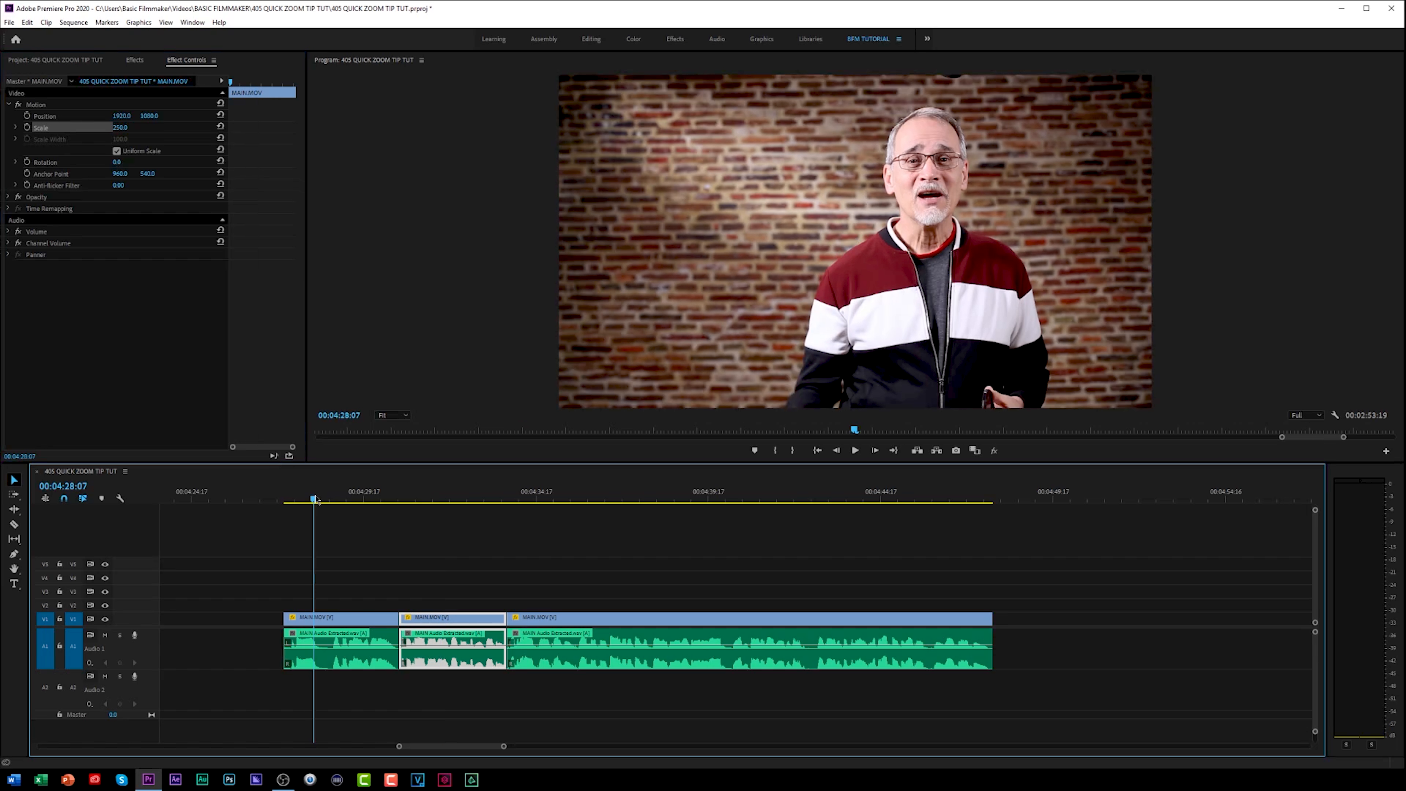
pyautogui.press('space')
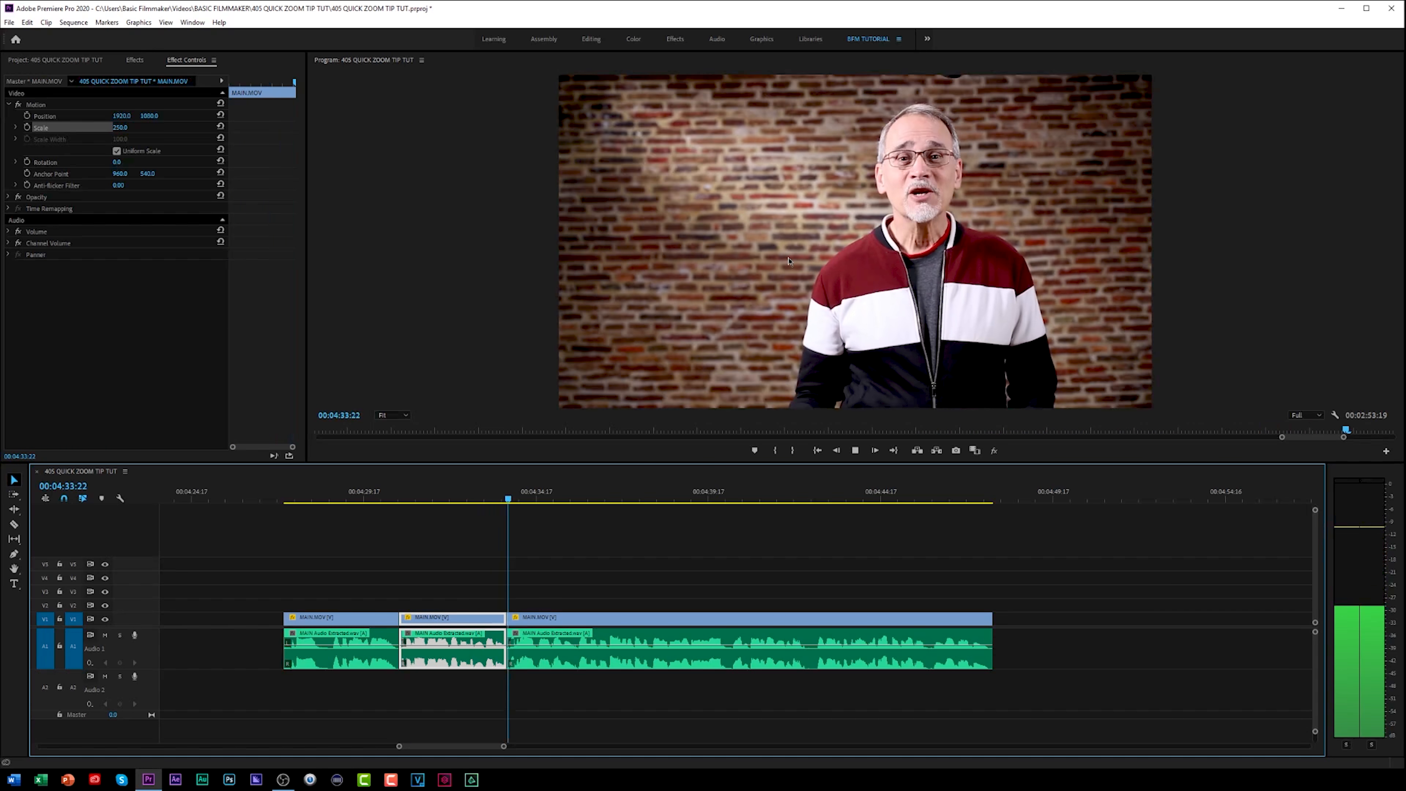
pyautogui.press('space')
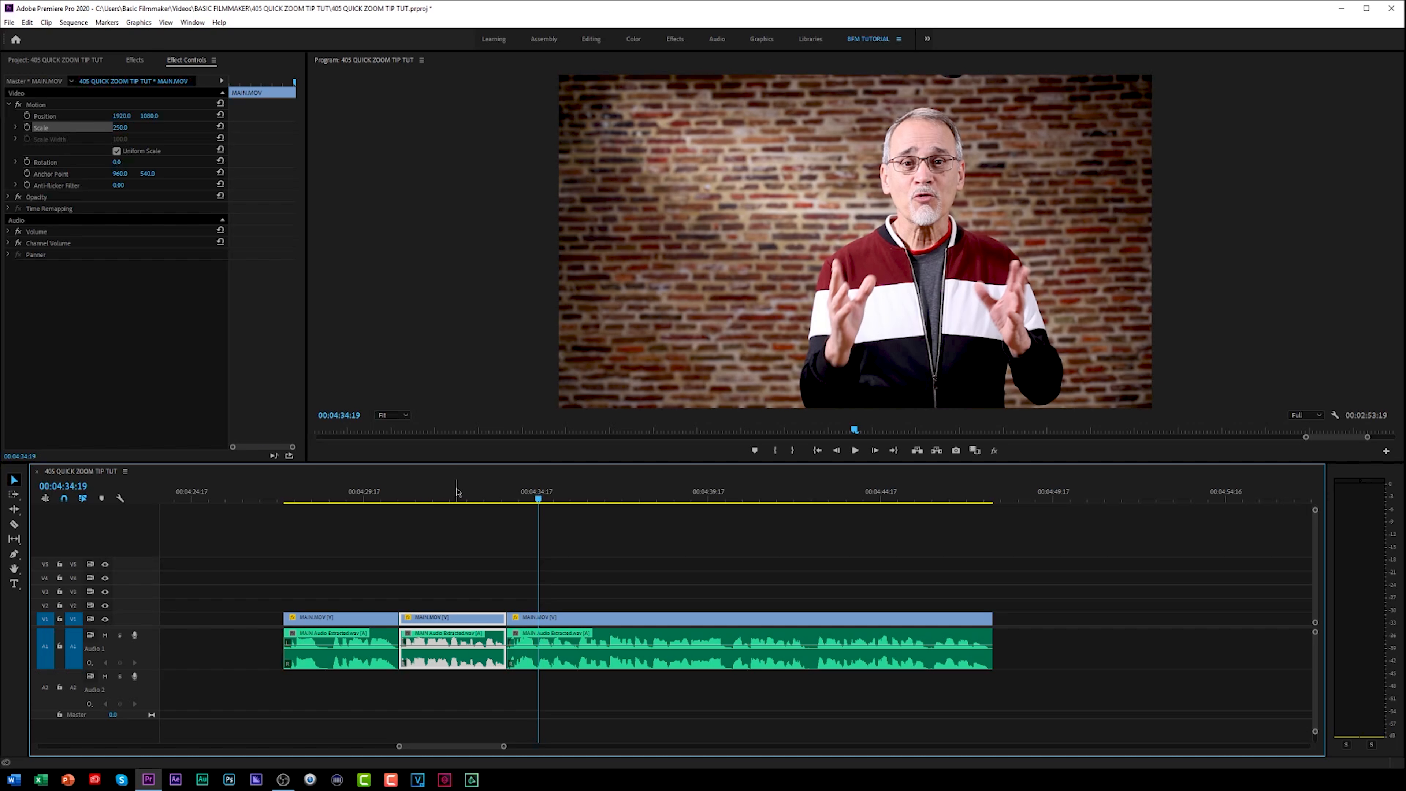
pyautogui.click(438, 495)
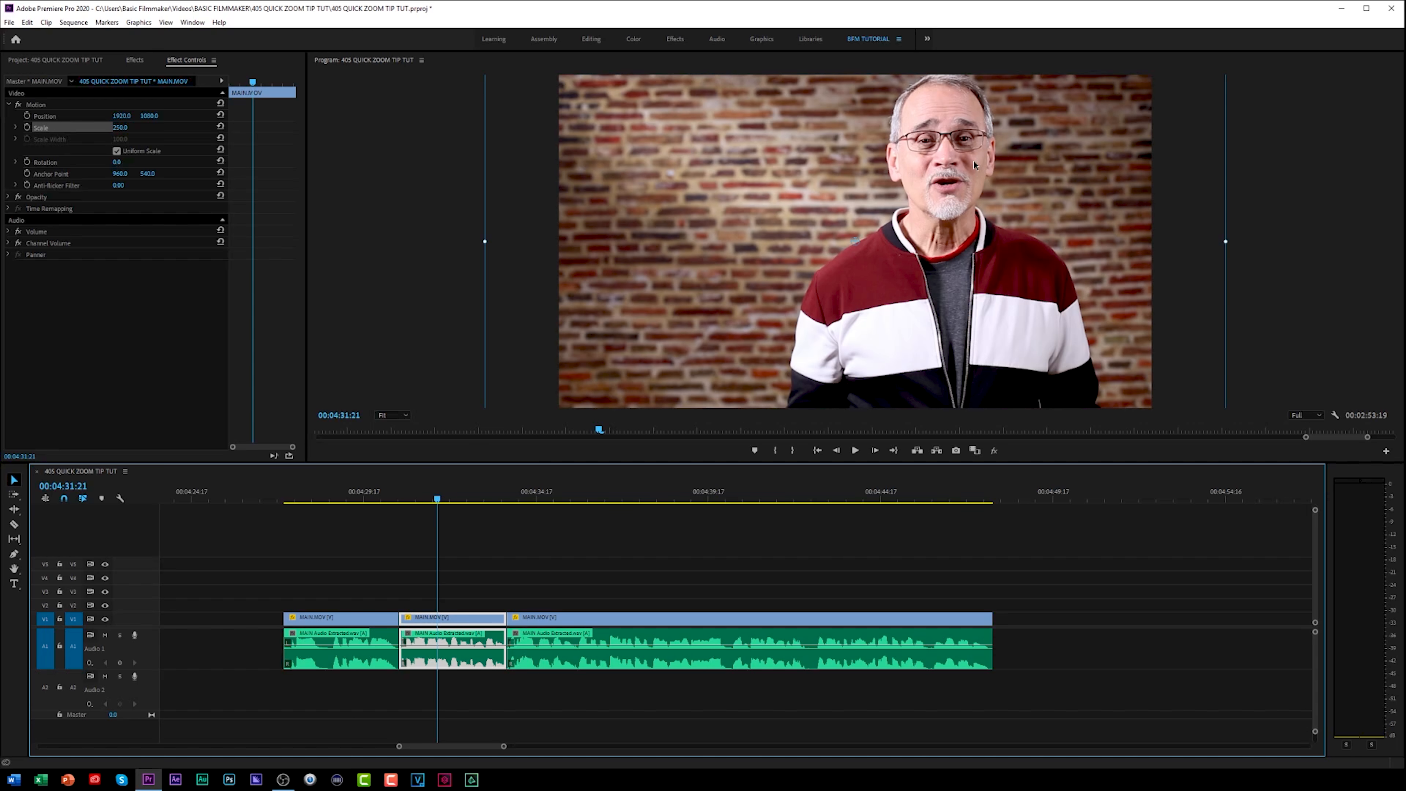
# Apply a Cross Dissolve video transition at the cut between the first and middle clips.
pyautogui.click(138, 63)
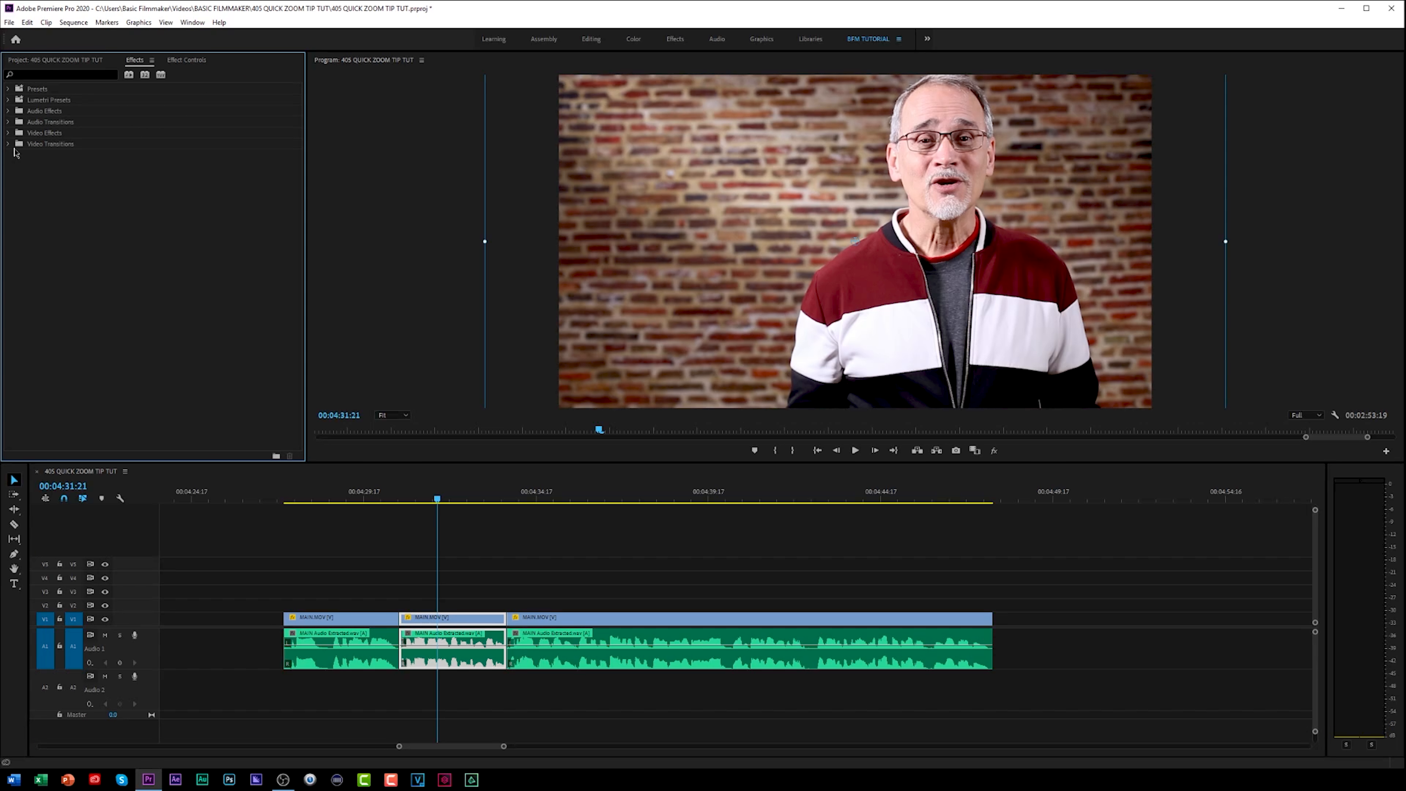
pyautogui.click(10, 147)
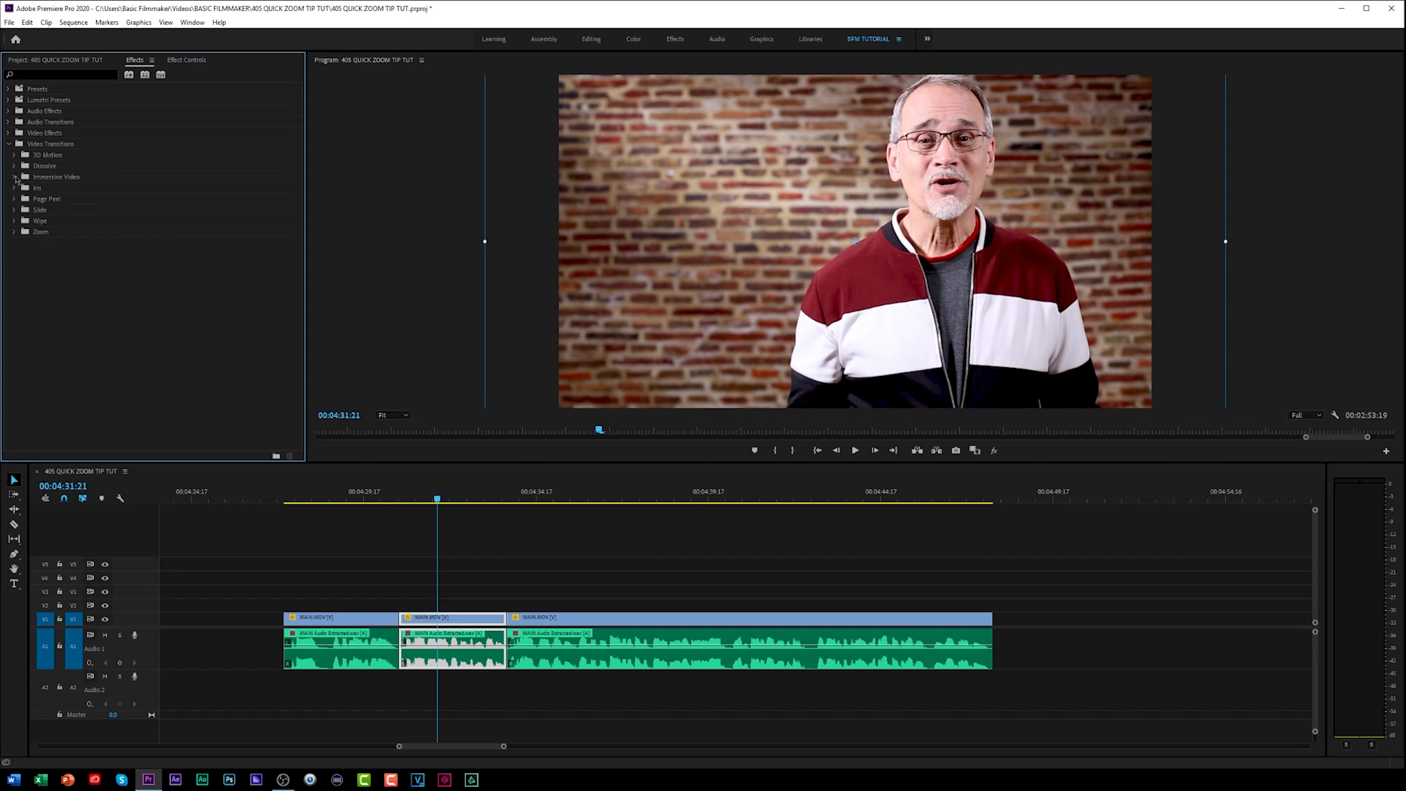
pyautogui.click(14, 166)
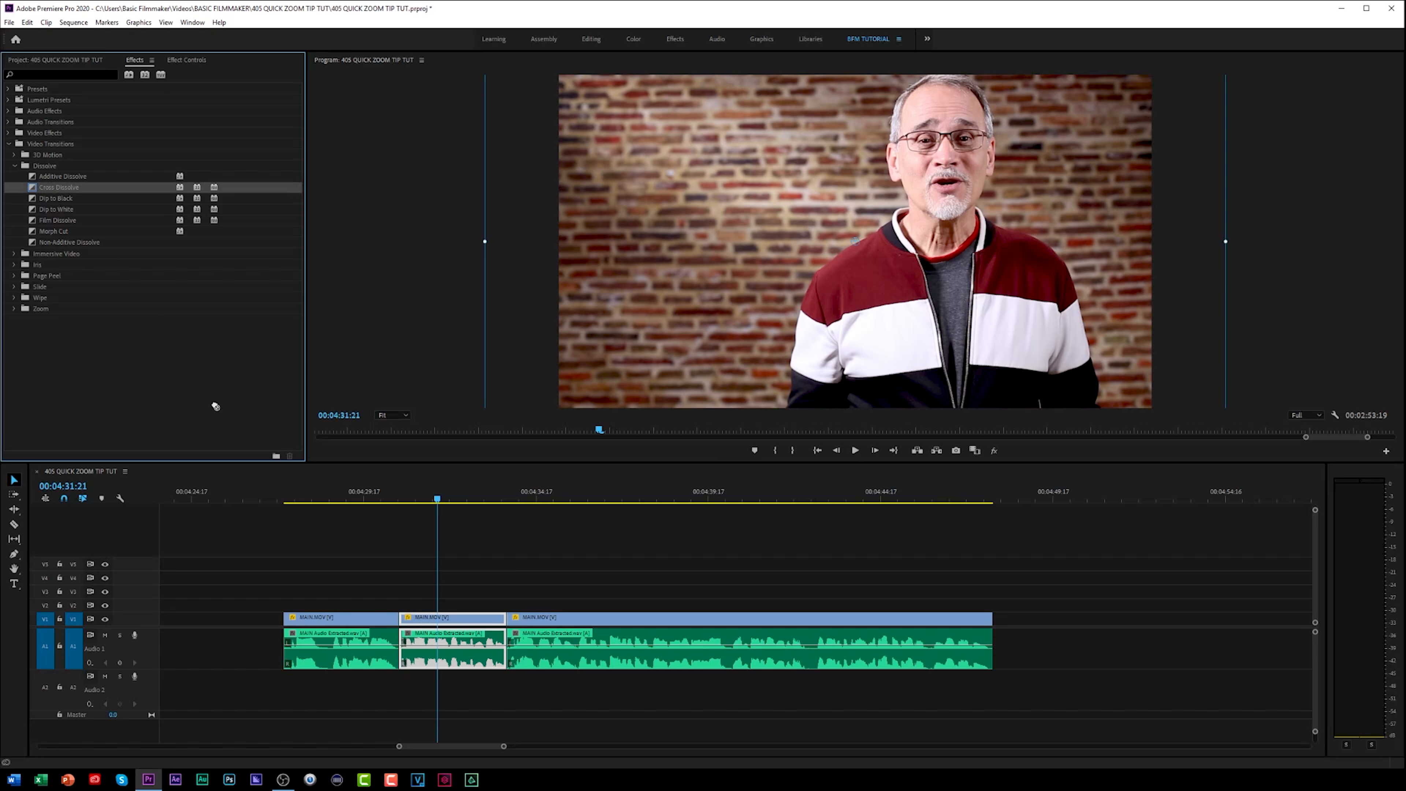
pyautogui.moveTo(216, 406); pyautogui.dragTo(400, 620)
# At the dissolve's midpoint, 00:04:30:18, reposition the middle clip to about 1866.6, 1179.6 so the faces overlap.
pyautogui.moveTo(412, 498); pyautogui.dragTo(403, 502)
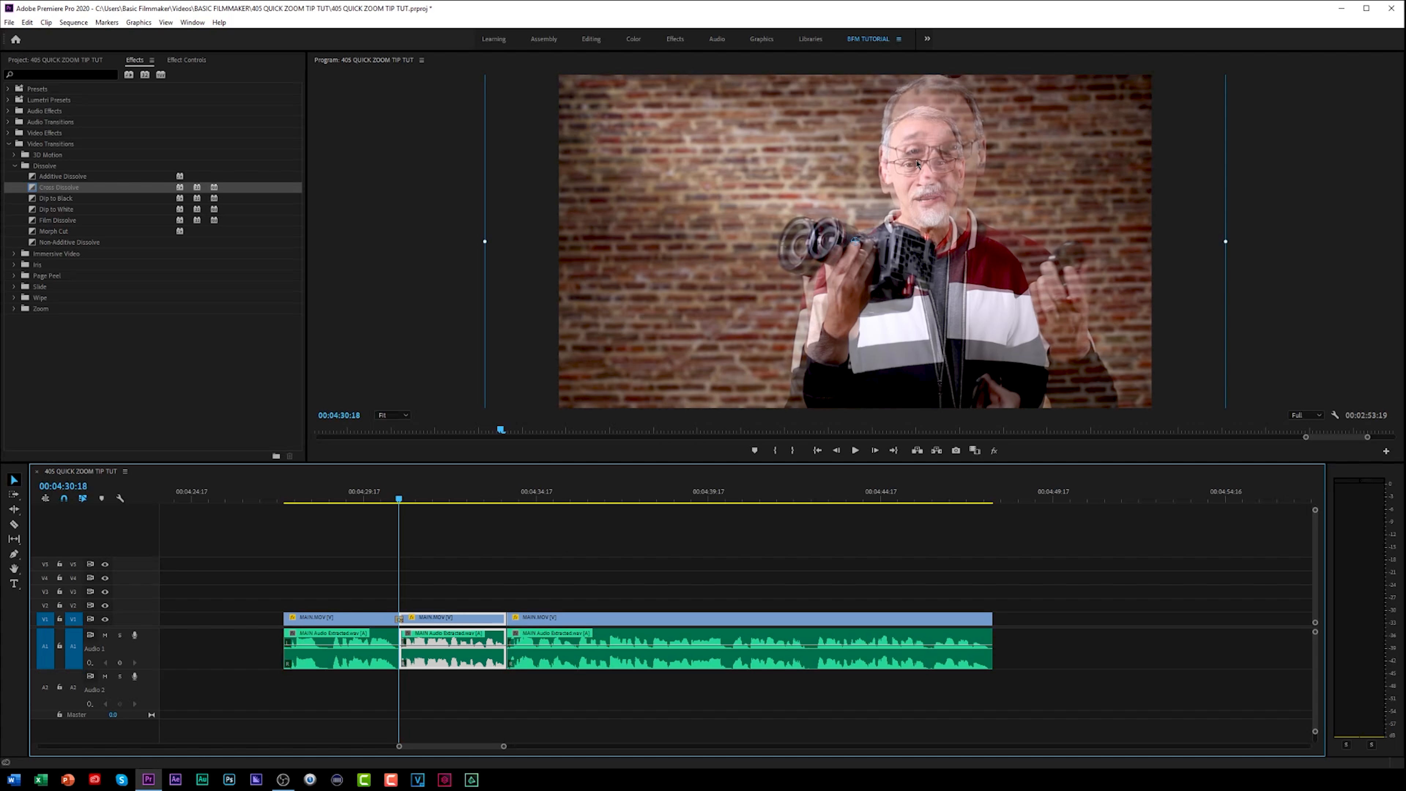
pyautogui.click(194, 61)
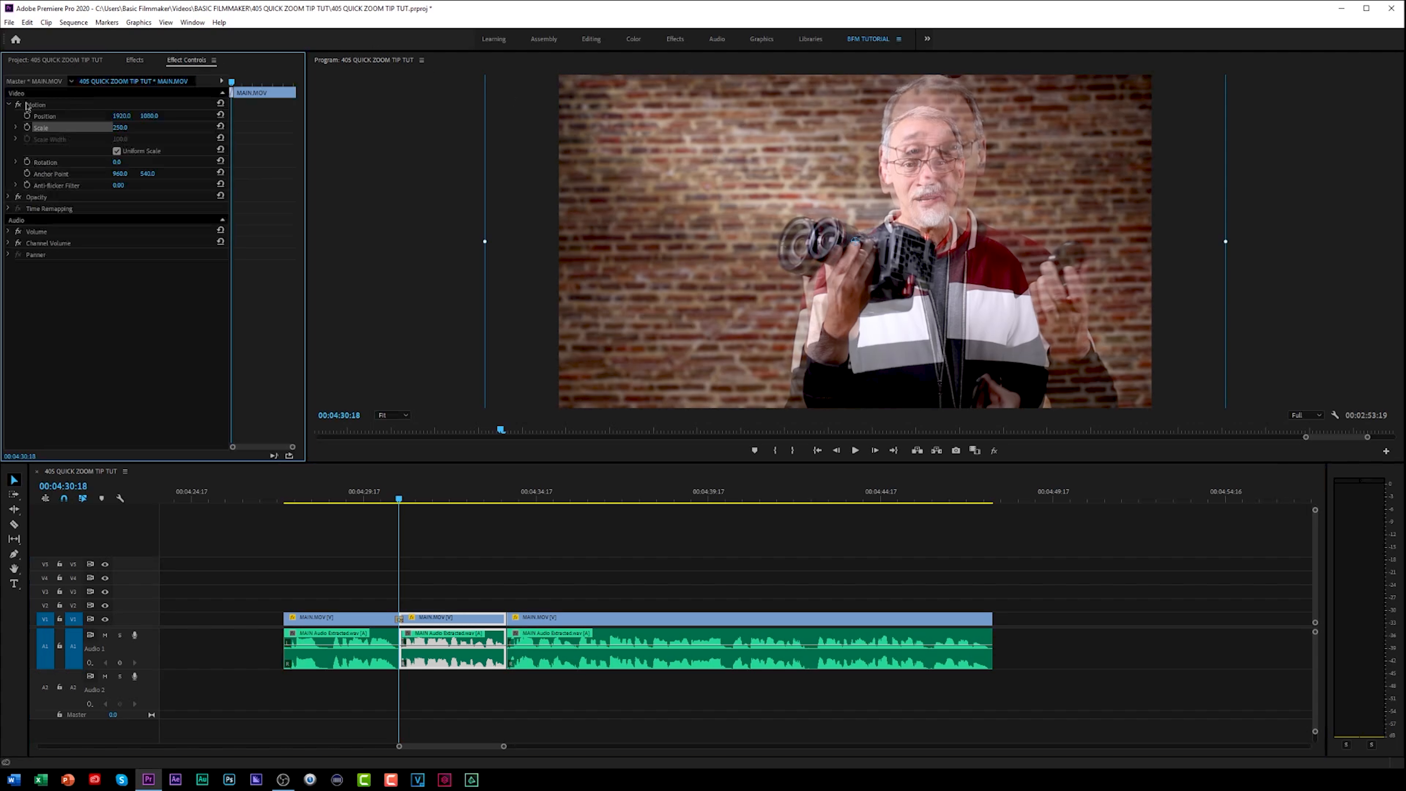
pyautogui.click(37, 105)
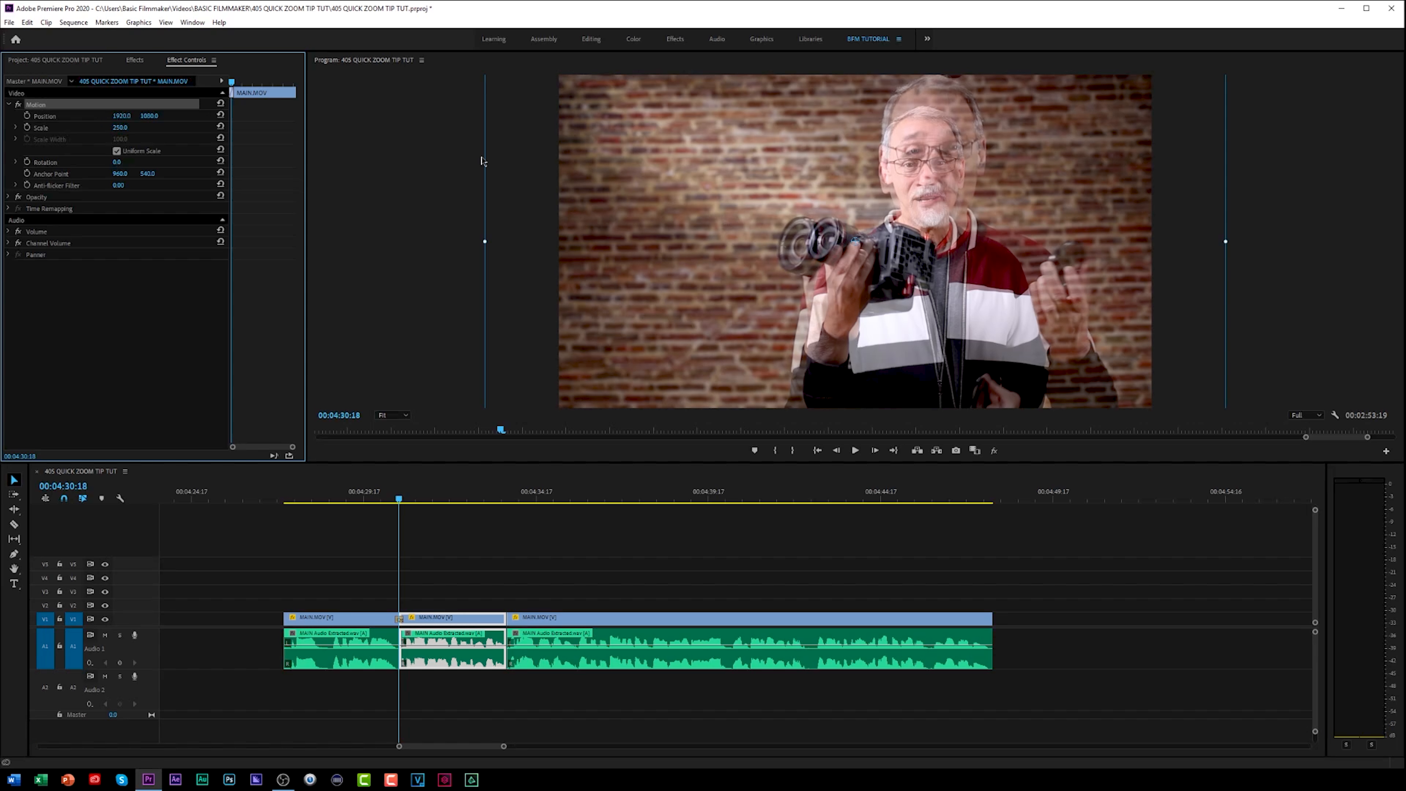
pyautogui.moveTo(812, 167)
pyautogui.mouseDown()
pyautogui.moveTo(780, 205)
pyautogui.moveTo(806, 182)
pyautogui.mouseUp()
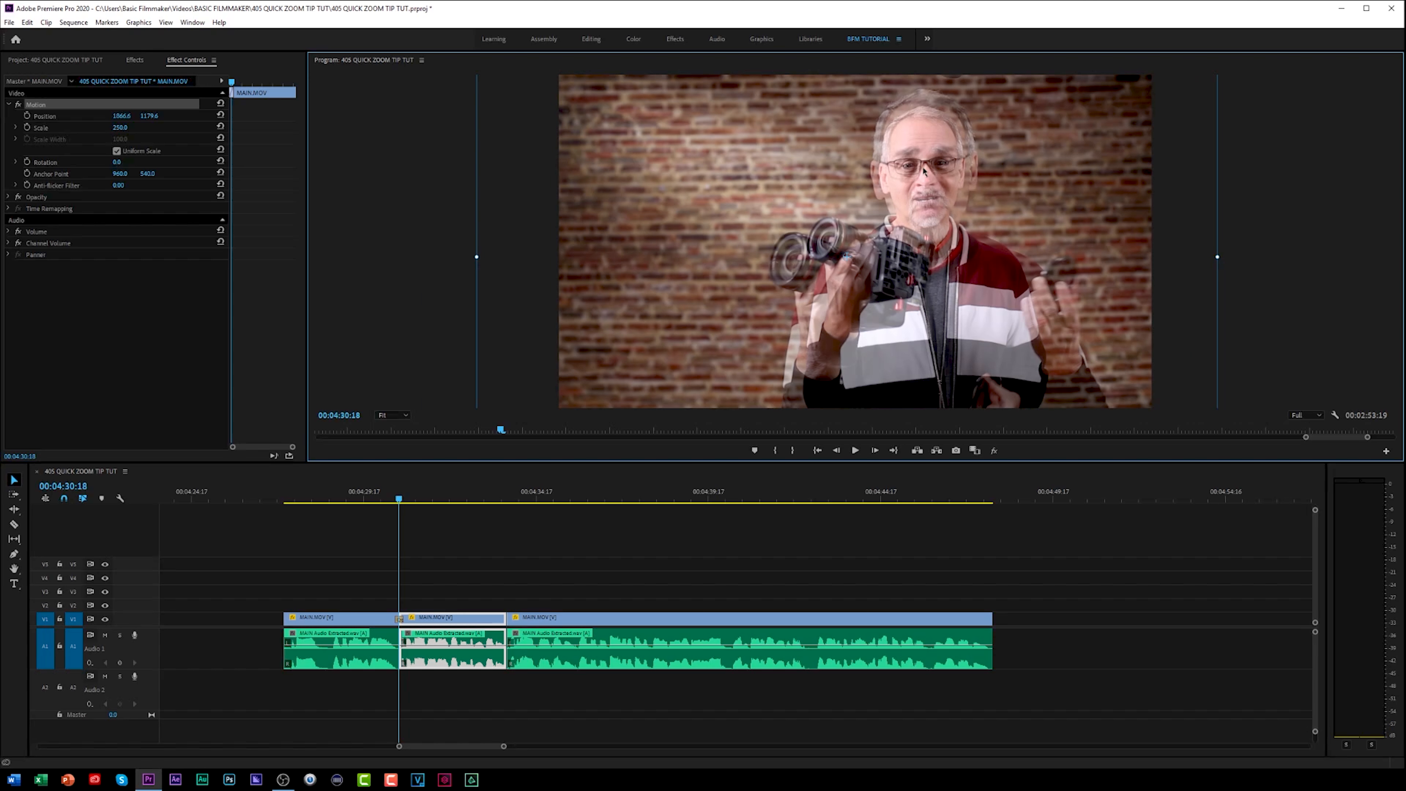
# Undo and redo the middle clip's reposition to compare the face alignment, and delete the Cross Dissolve at the first cut.
pyautogui.hotkey('ctrl', 'z')
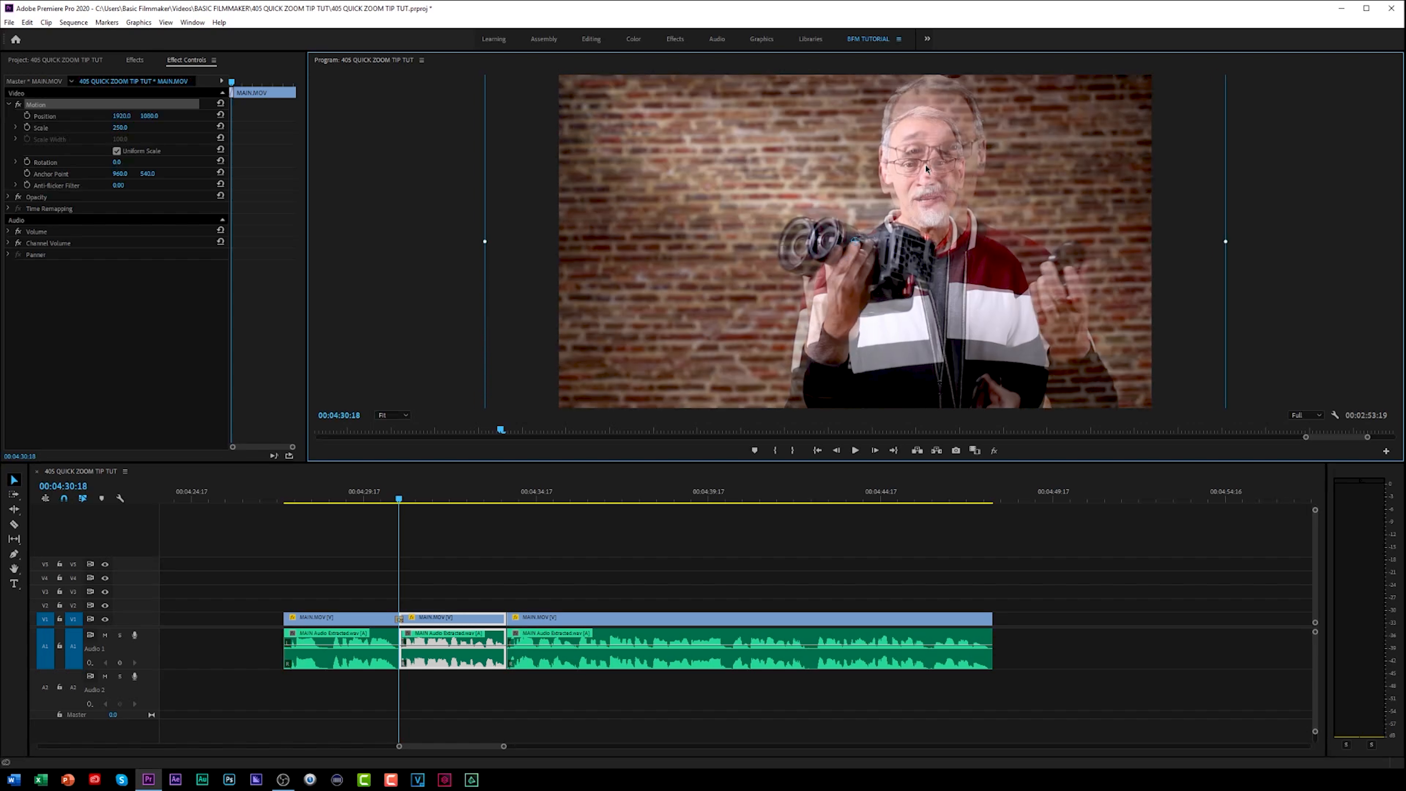
pyautogui.hotkey('ctrl', 'shift', 'z')
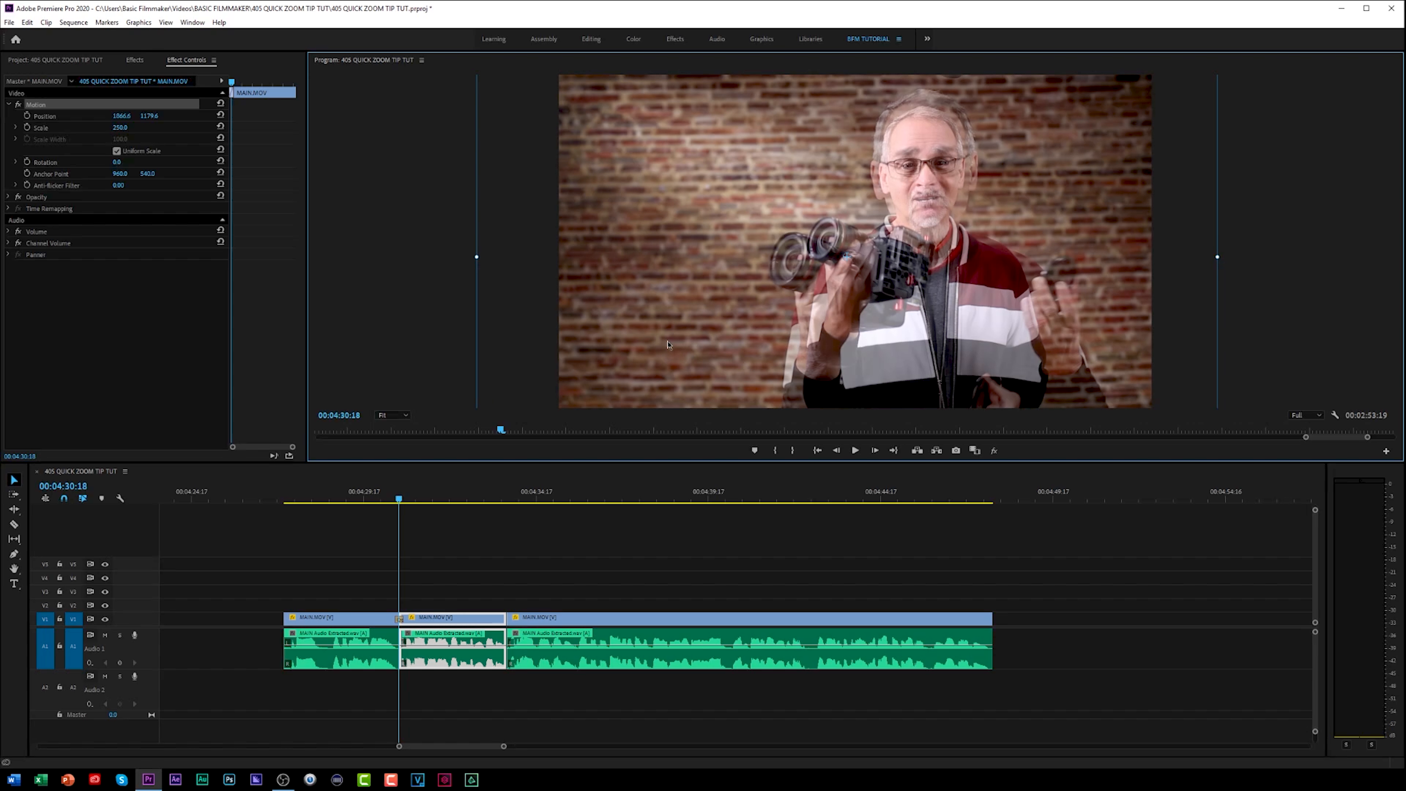
pyautogui.click(400, 620)
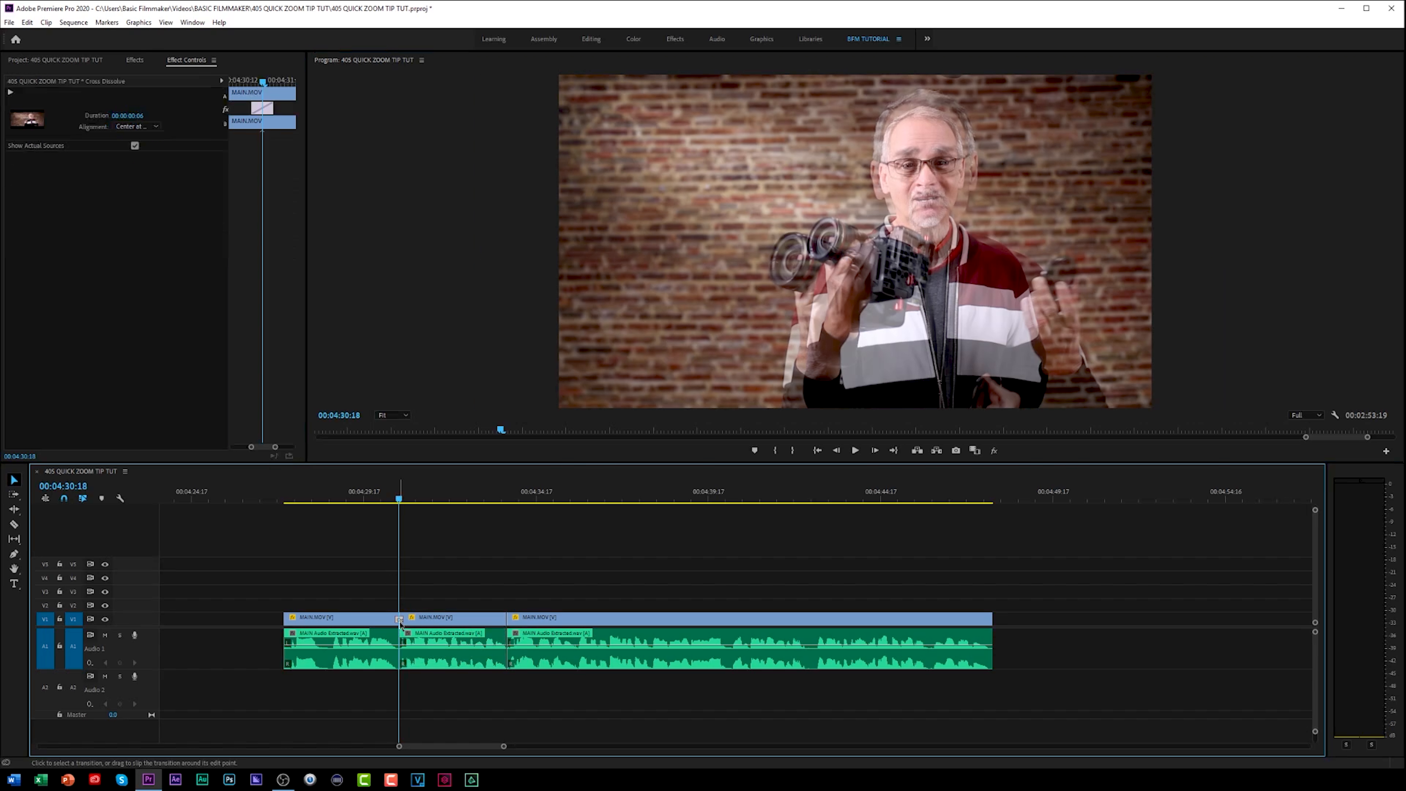
pyautogui.press('Delete')
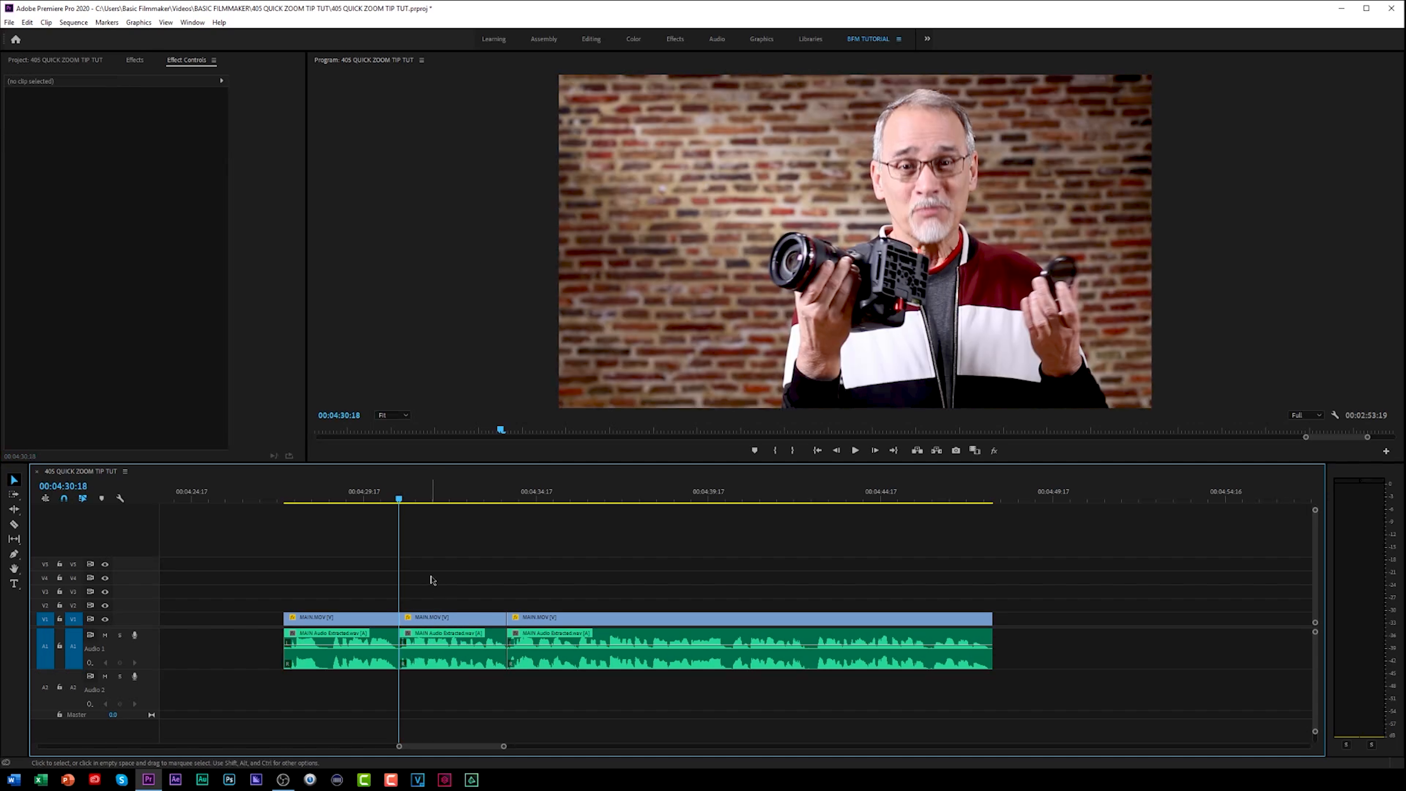
# Play the sequence from before the first cut to check the quick zoom, and scrub back over the middle clip.
pyautogui.click(343, 500)
pyautogui.click(331, 499)
pyautogui.press('space')
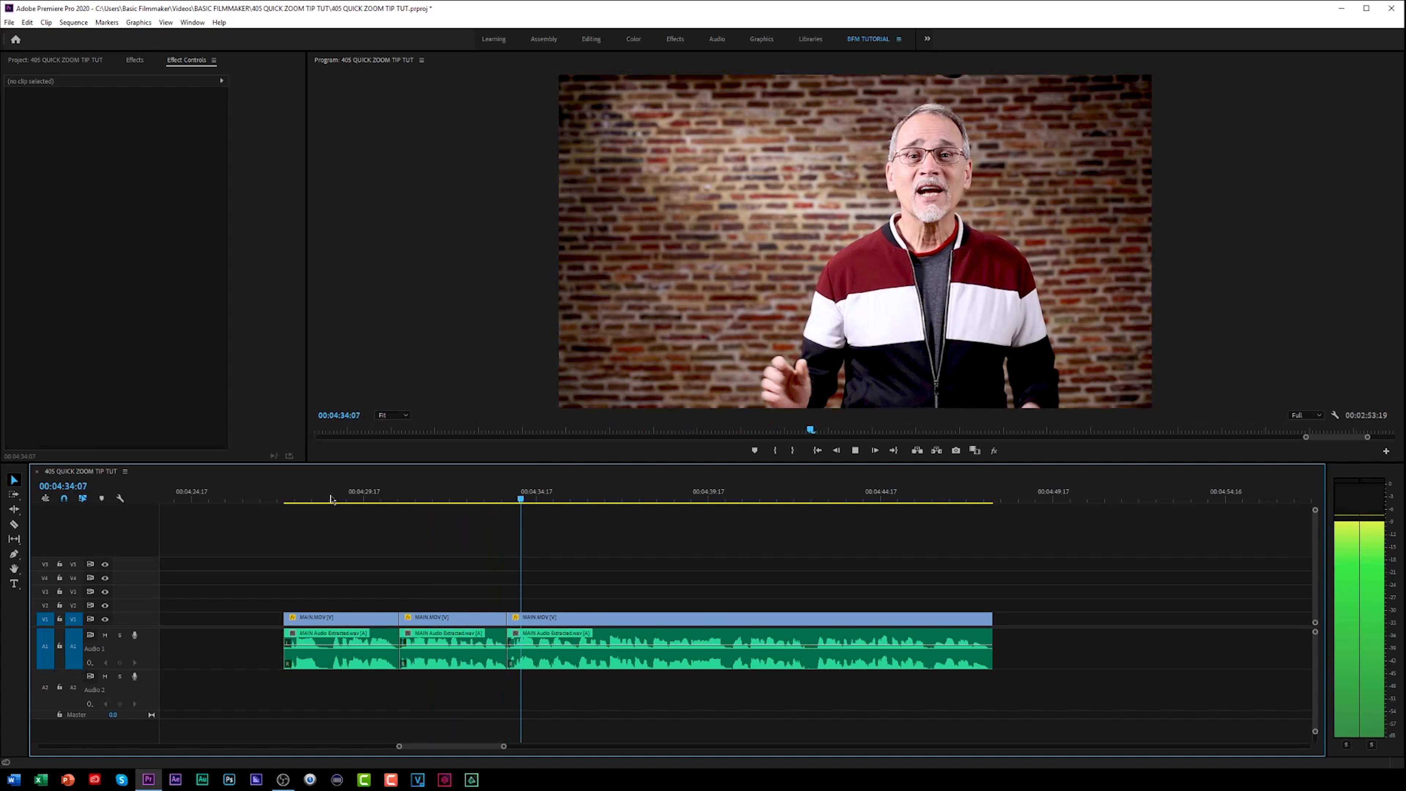
pyautogui.press('space')
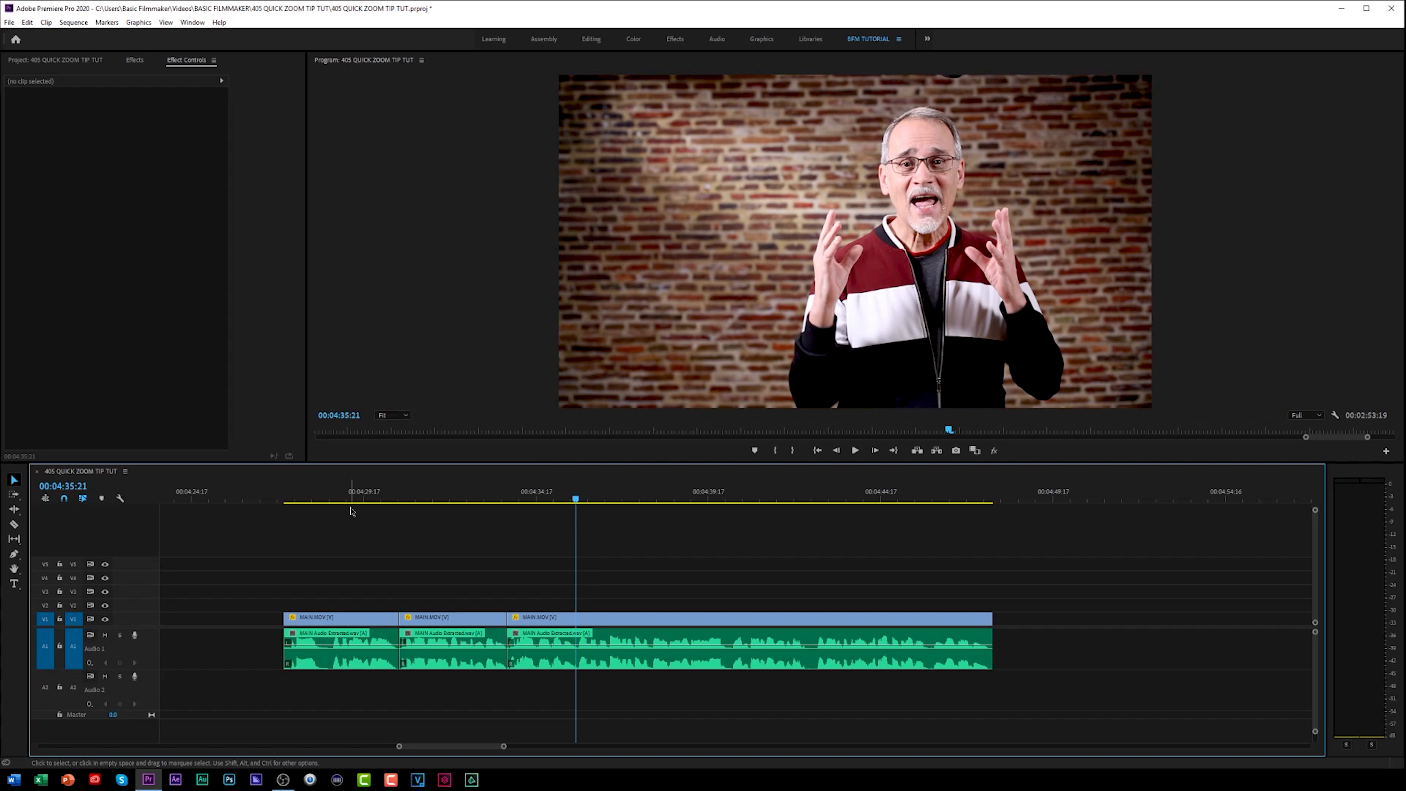
pyautogui.moveTo(511, 495); pyautogui.dragTo(400, 496)
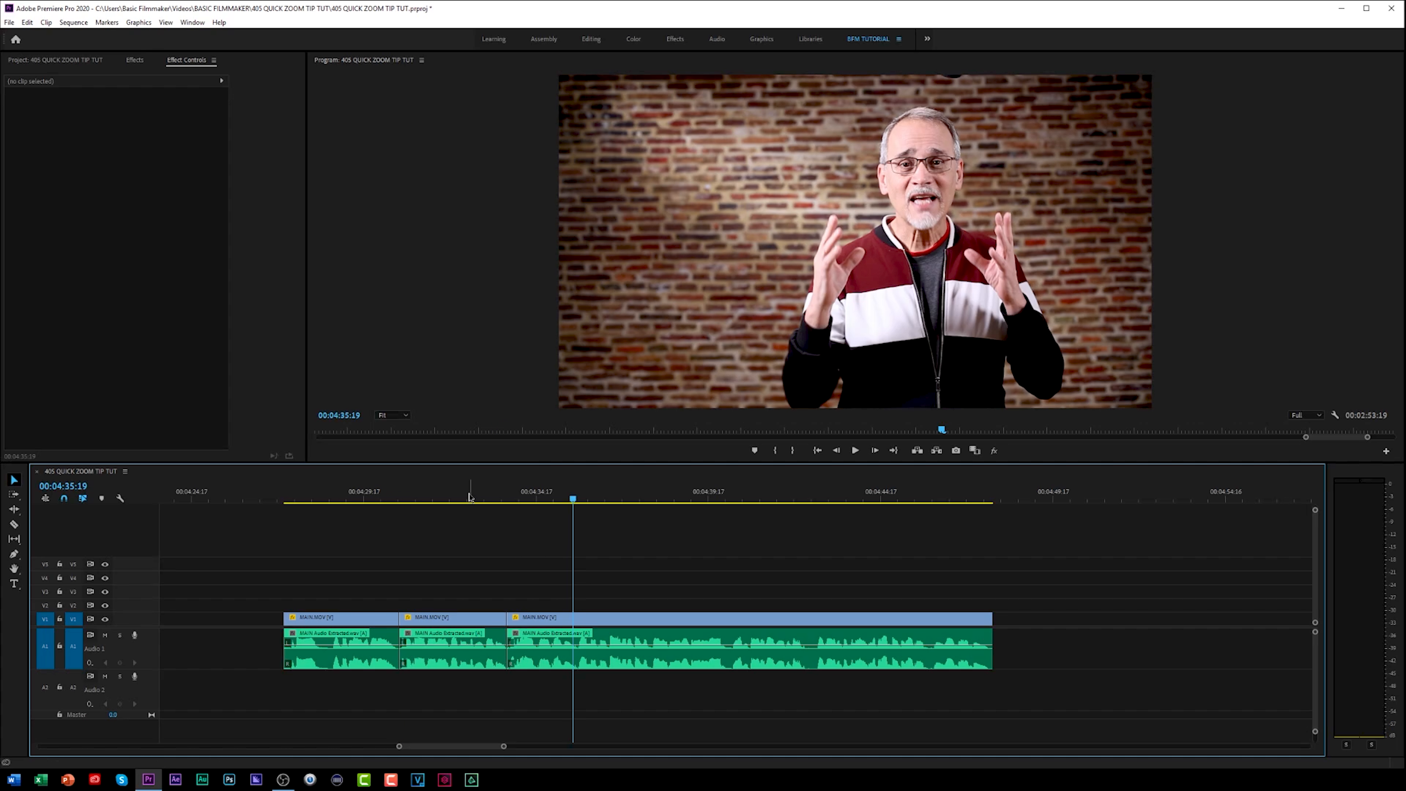
# Copy the middle clip's Motion settings at 00:04:32:16.
pyautogui.click(464, 496)
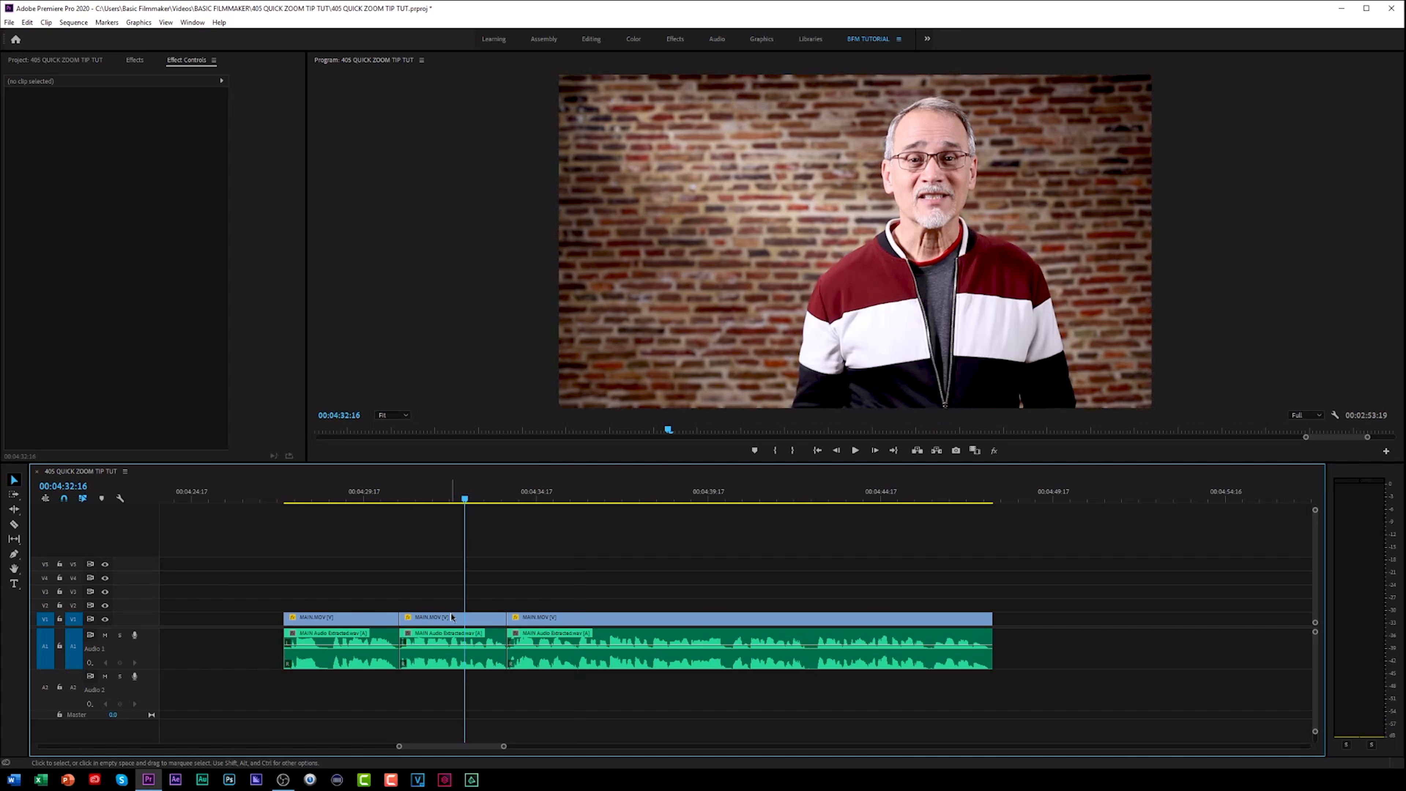
pyautogui.click(451, 619)
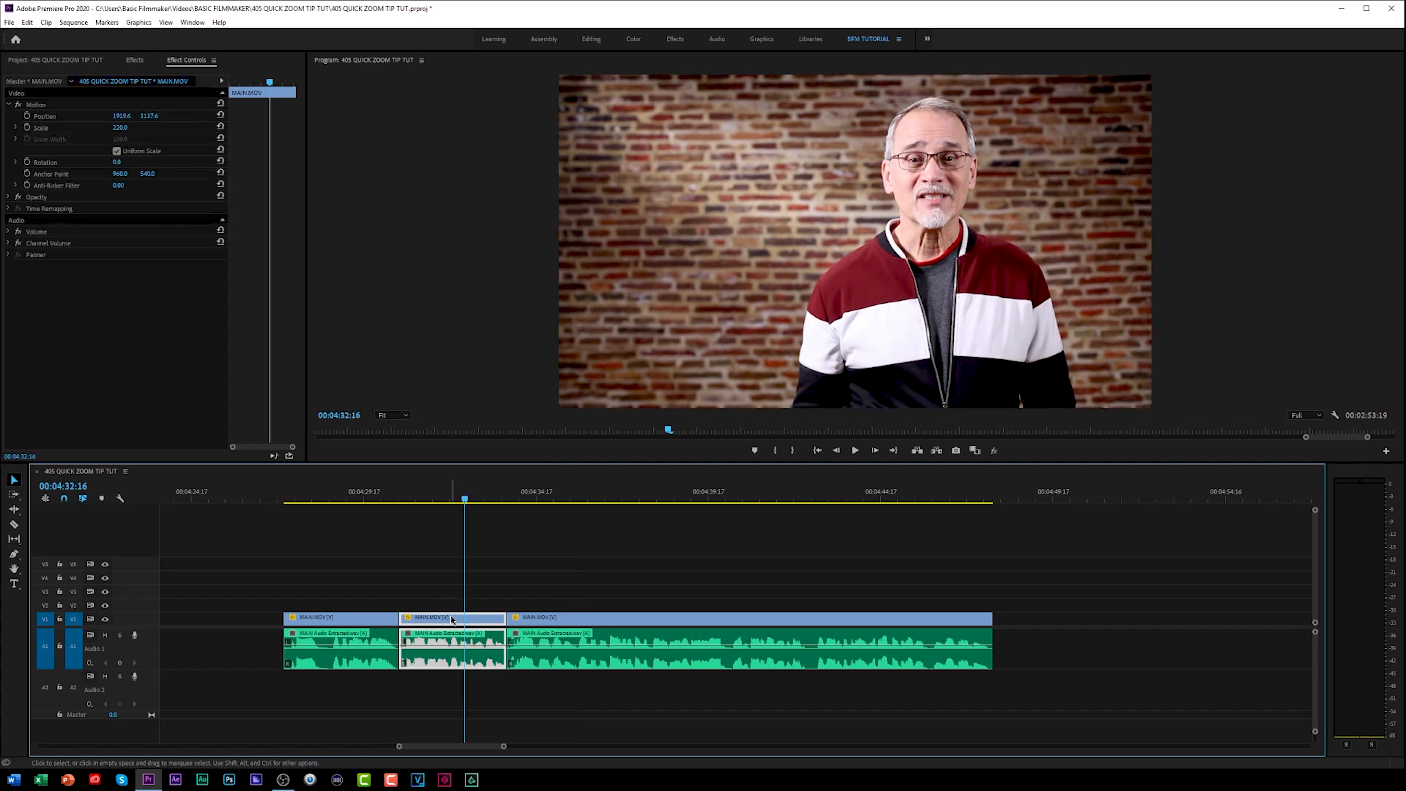
pyautogui.rightClick(37, 104)
pyautogui.click(72, 168)
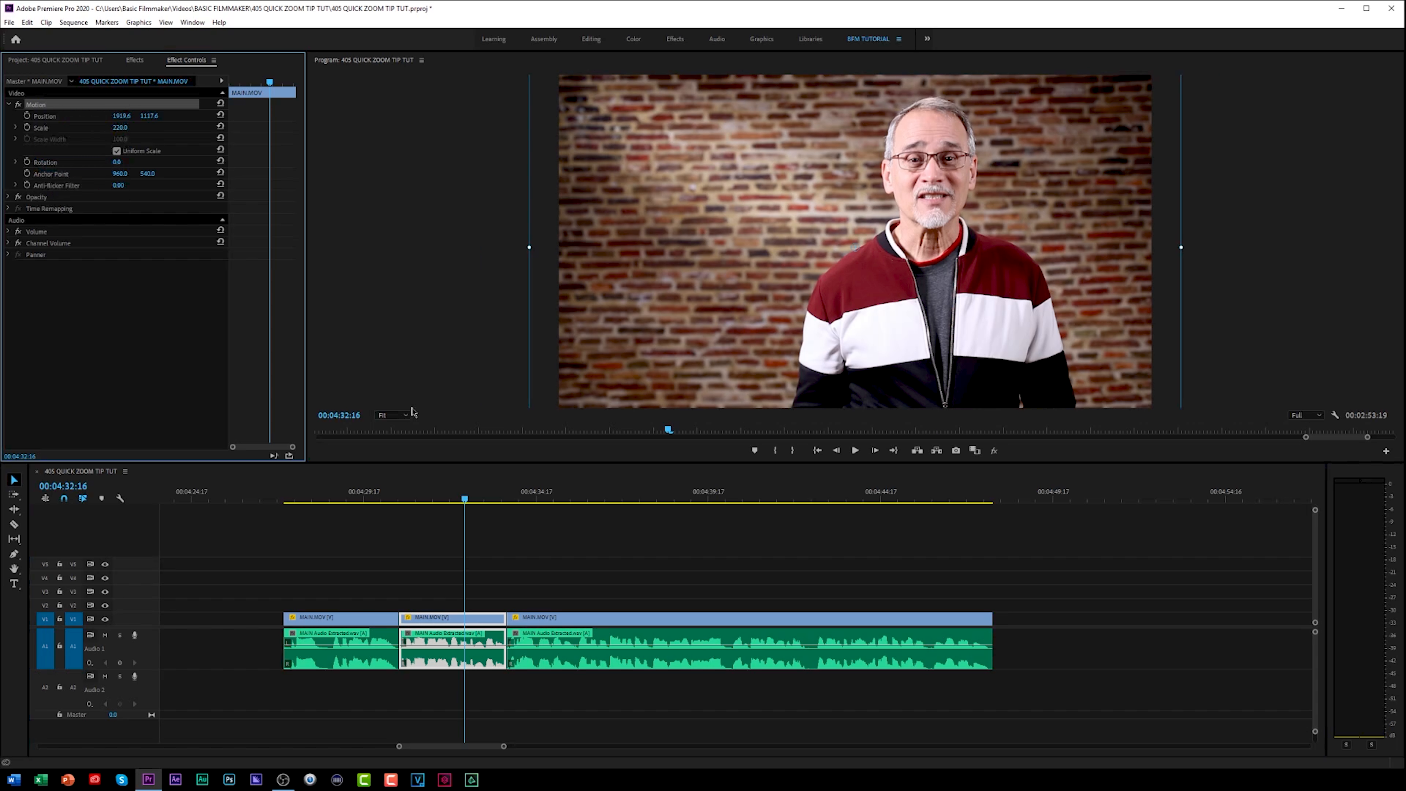
# Split the third clip at about 00:04:42:14, ripple-trim the start of the new last clip, and play across the cut.
pyautogui.moveTo(709, 488); pyautogui.dragTo(815, 500)
pyautogui.hotkey('ctrl', 'k')
pyautogui.press('q')
pyautogui.click(738, 494)
pyautogui.press('space')
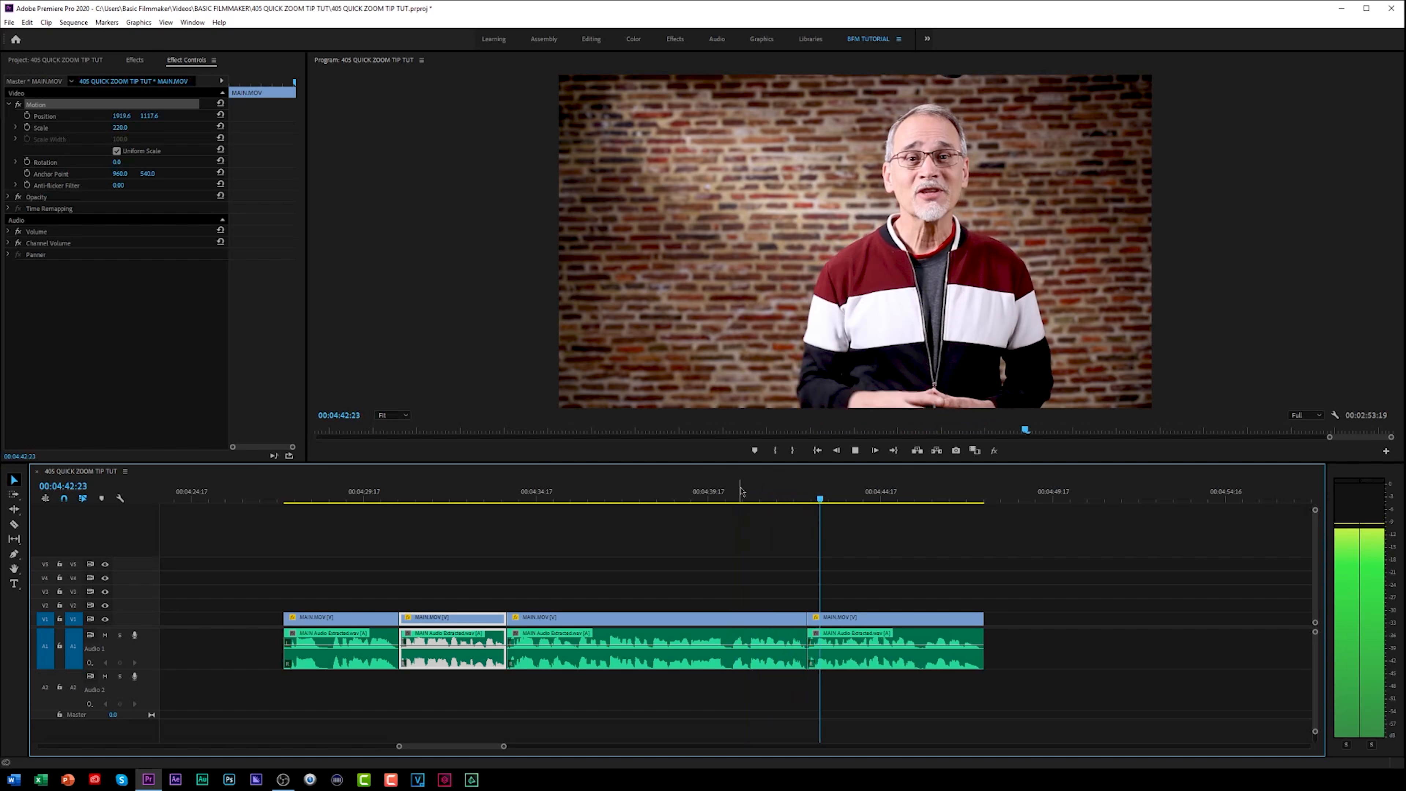
pyautogui.press('space')
# Paste the copied Motion settings onto the last clip and shift its horizontal Position to about 1750.6.
pyautogui.click(858, 618)
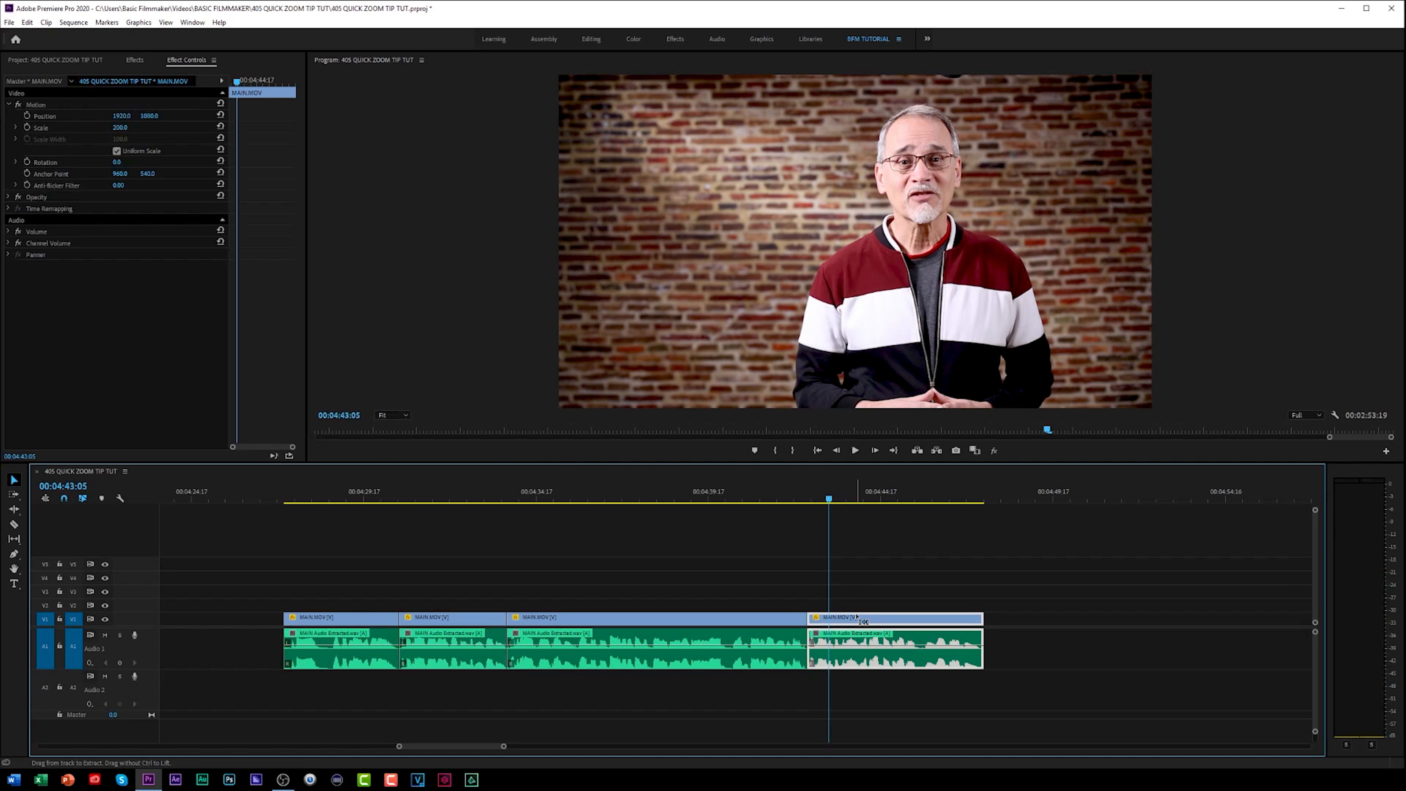
pyautogui.moveTo(798, 500); pyautogui.dragTo(848, 532)
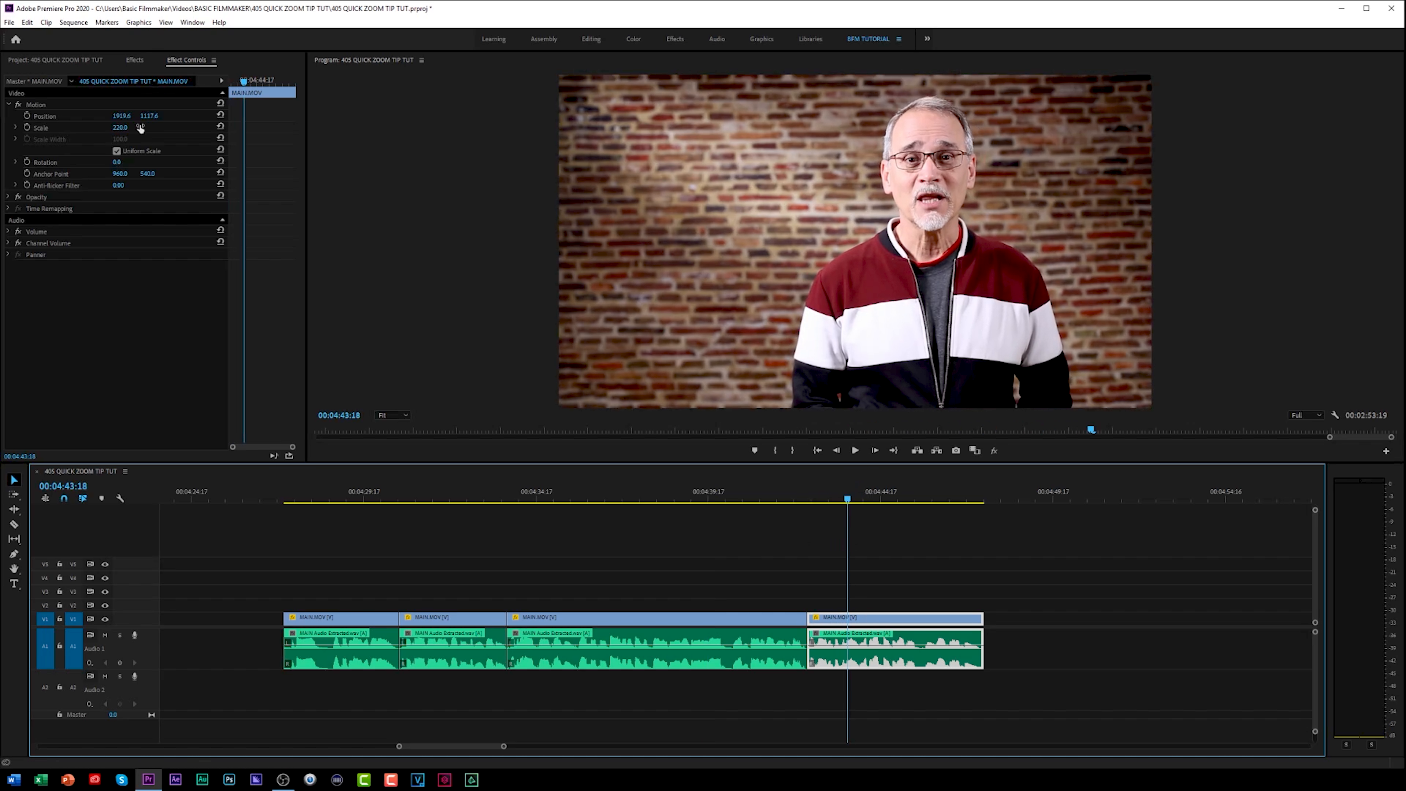
pyautogui.click(47, 104)
pyautogui.moveTo(121, 116); pyautogui.dragTo(28, 116)
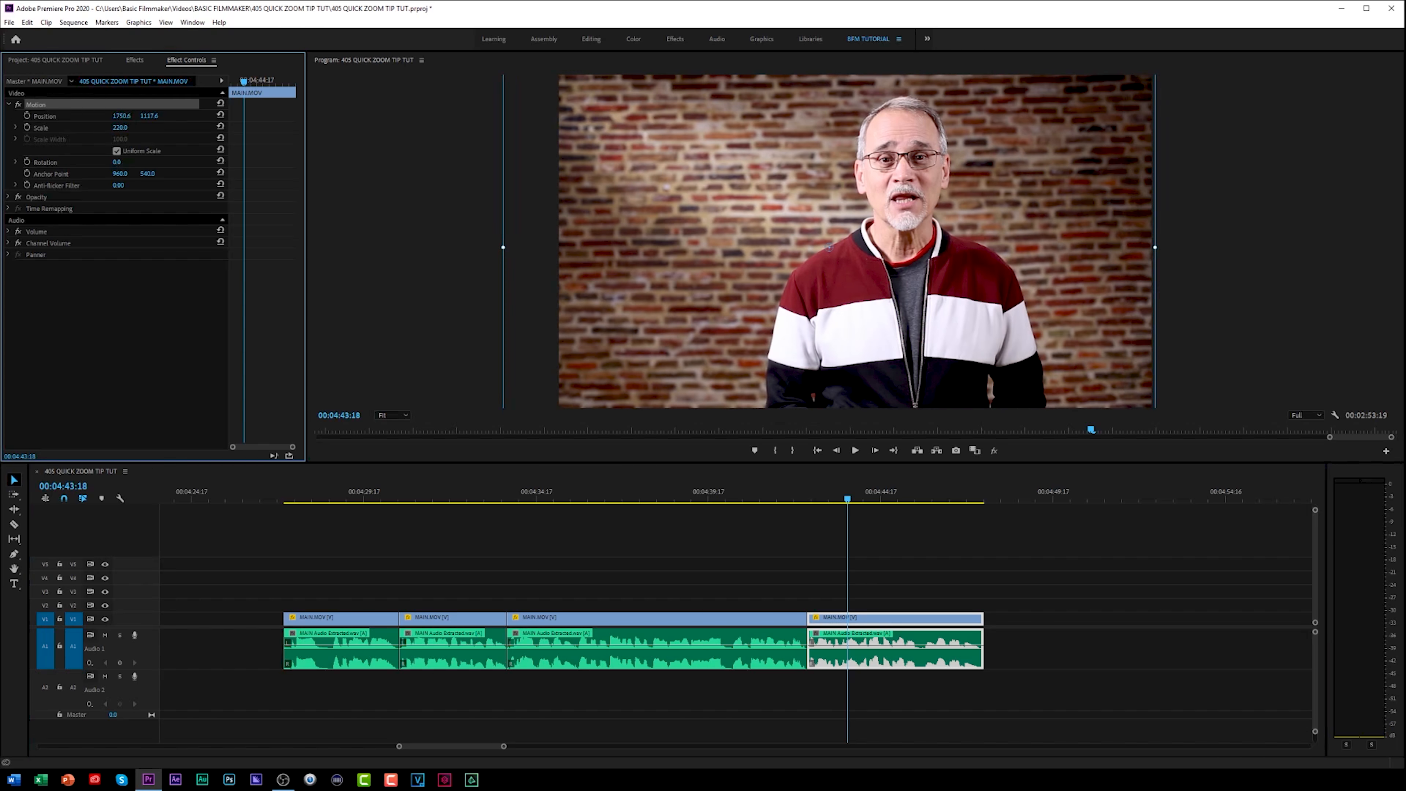
pyautogui.moveTo(778, 493); pyautogui.dragTo(819, 520)
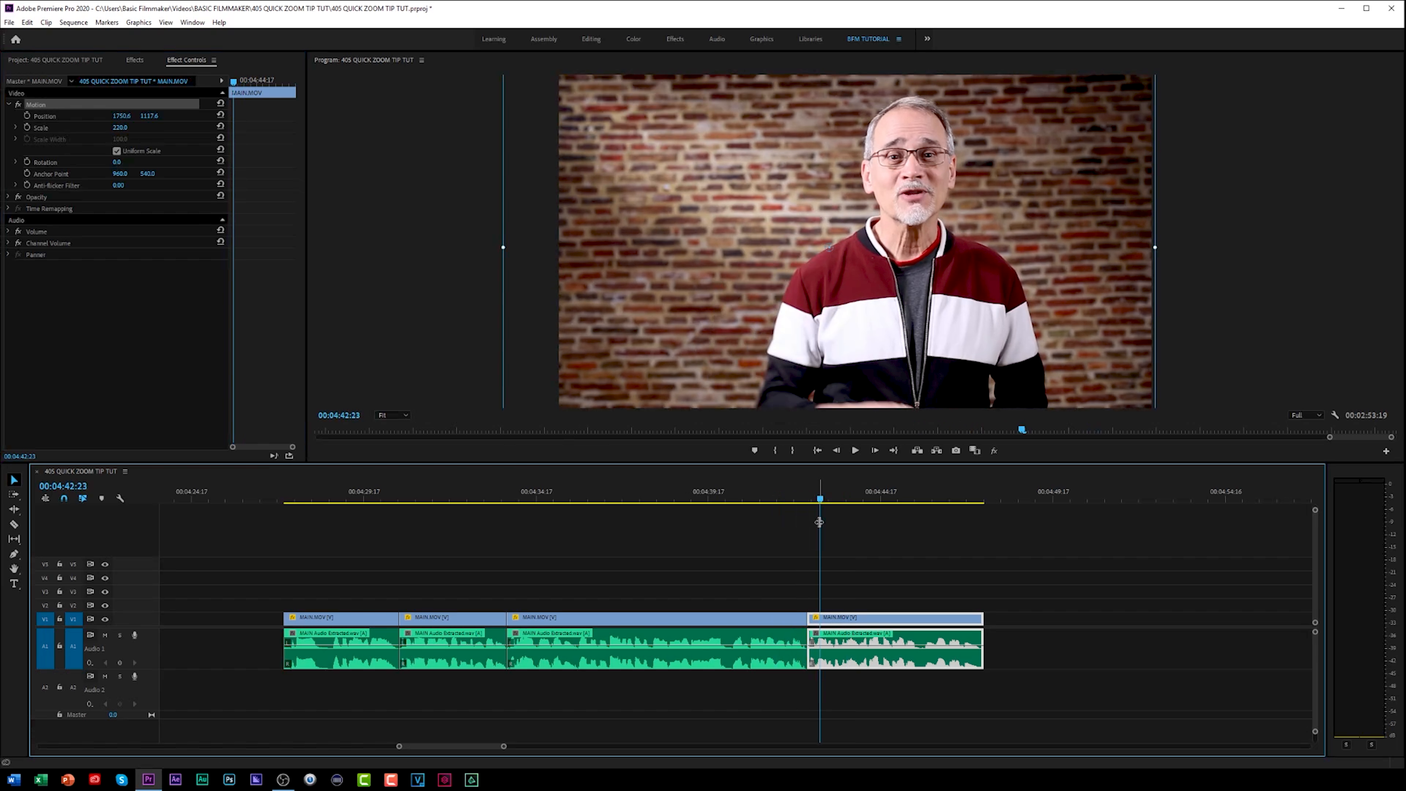
# Apply a Cross Dissolve video transition at the cut between the third and last clips.
pyautogui.click(137, 61)
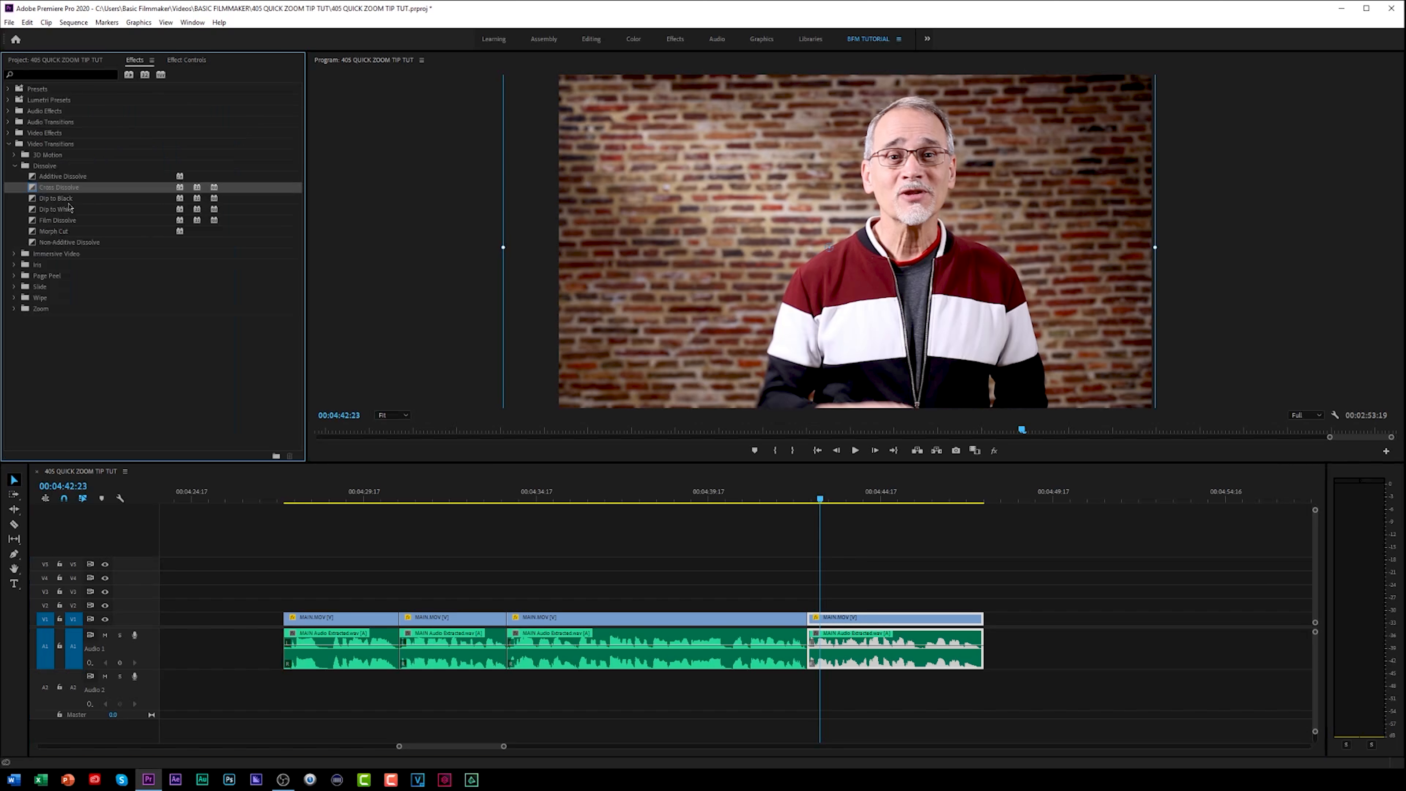
pyautogui.moveTo(34, 191); pyautogui.dragTo(727, 544)
pyautogui.moveTo(789, 611); pyautogui.dragTo(806, 618)
pyautogui.click(187, 59)
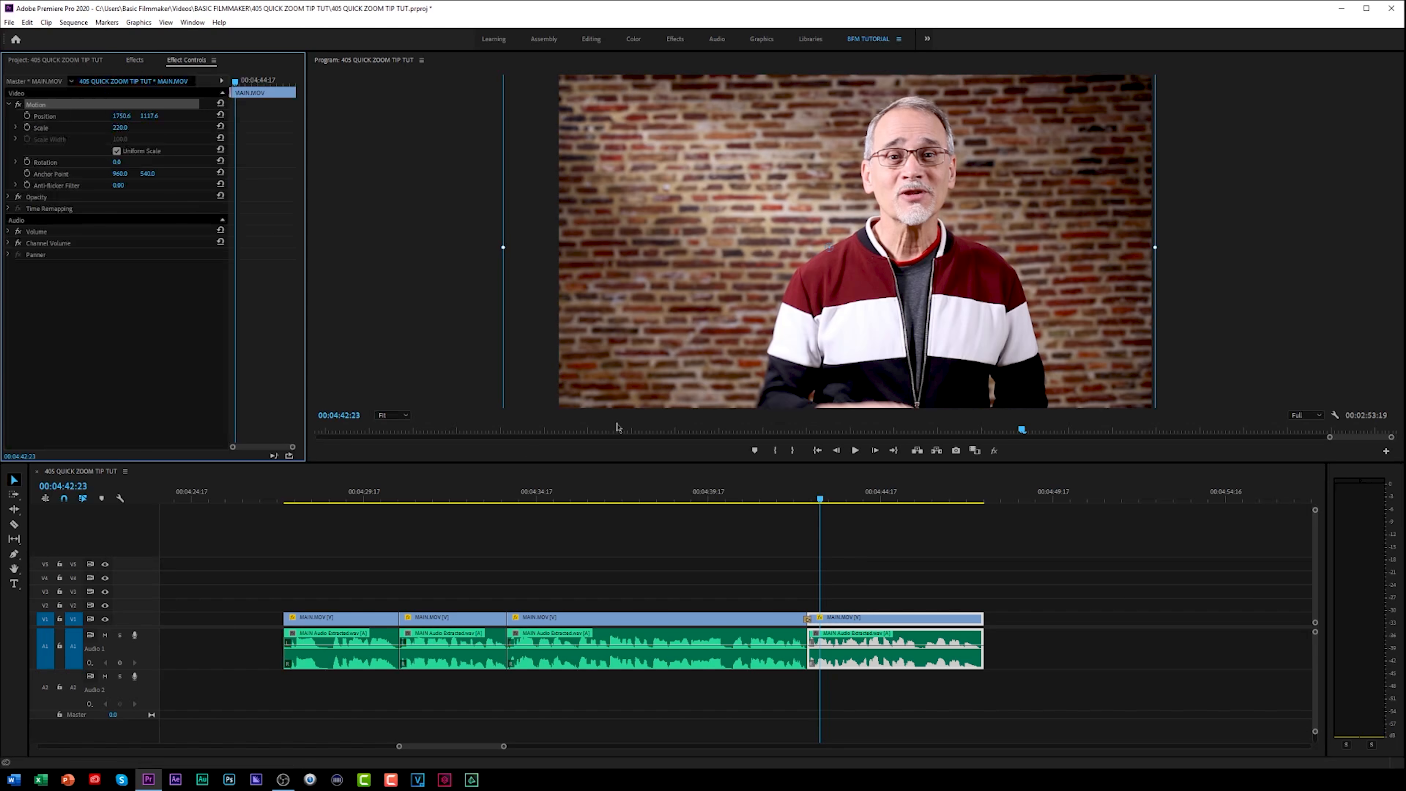
# At the dissolve's midpoint, 00:04:42:14, reposition the last clip to about 1789.0, 1099.2 so the faces overlap.
pyautogui.click(808, 501)
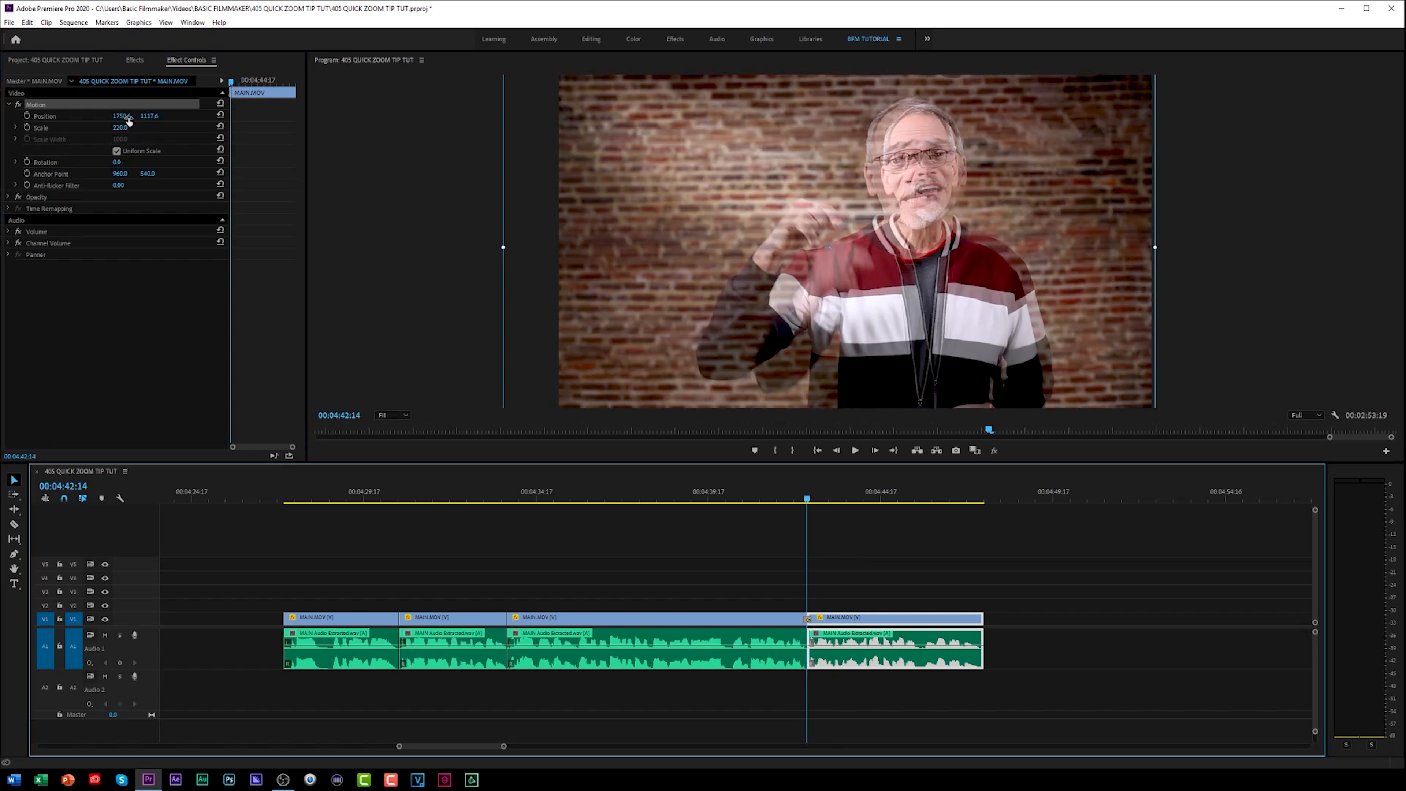
pyautogui.click(213, 136)
pyautogui.moveTo(649, 231)
pyautogui.mouseDown()
pyautogui.moveTo(637, 233)
pyautogui.moveTo(655, 227)
pyautogui.mouseUp()
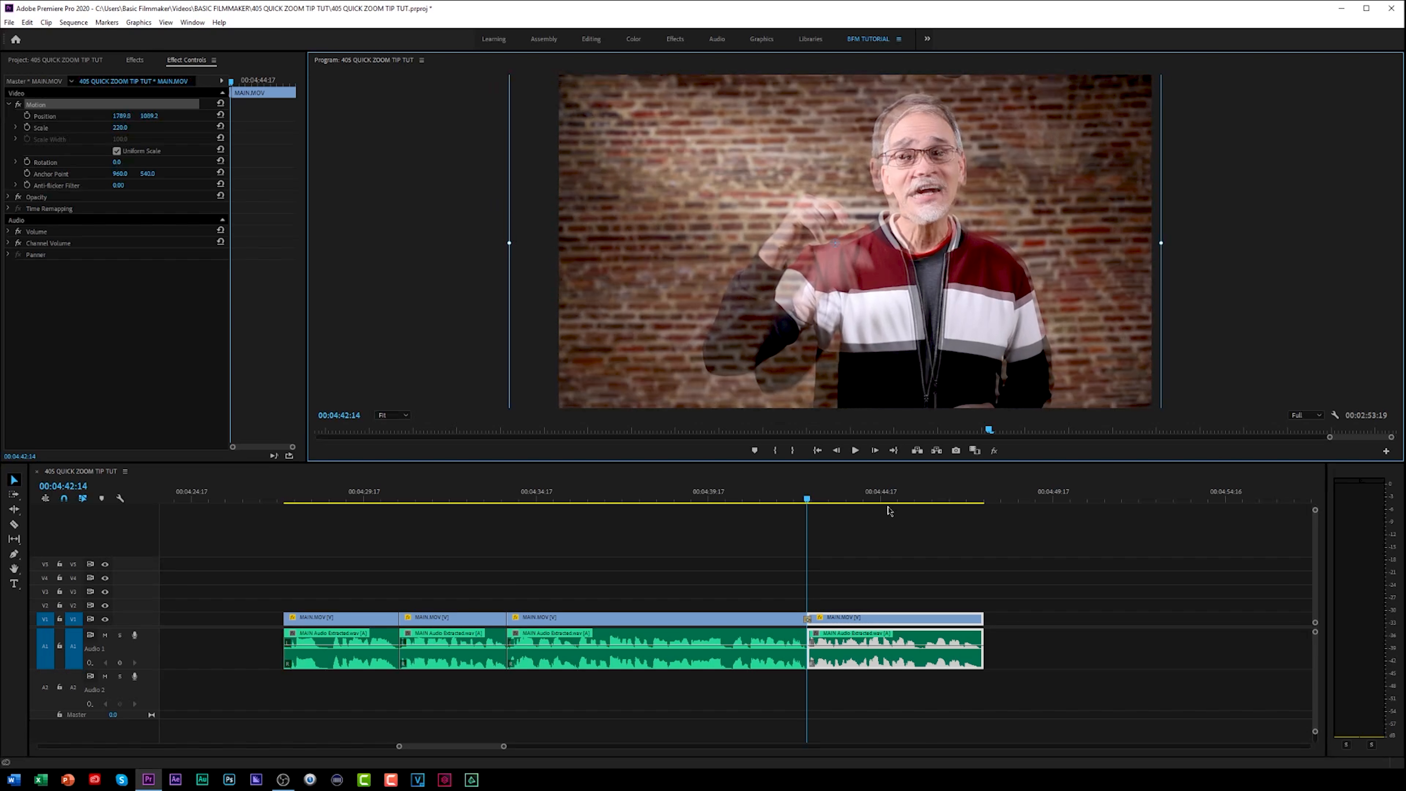
# Delete the Cross Dissolve between the third and last clips and move back to the first clip in the sequence.
pyautogui.click(808, 619)
pyautogui.press('Delete')
pyautogui.moveTo(732, 491); pyautogui.dragTo(375, 507)
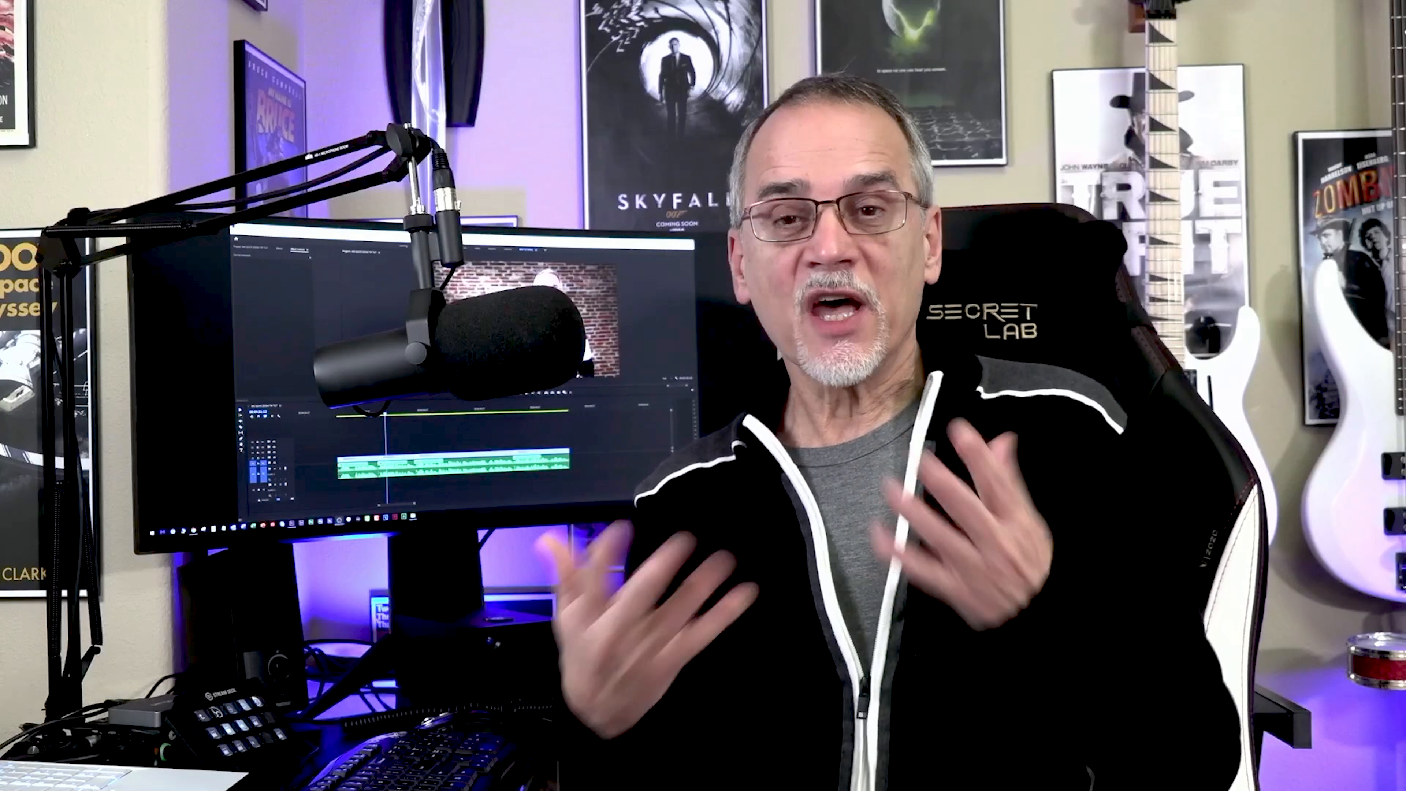